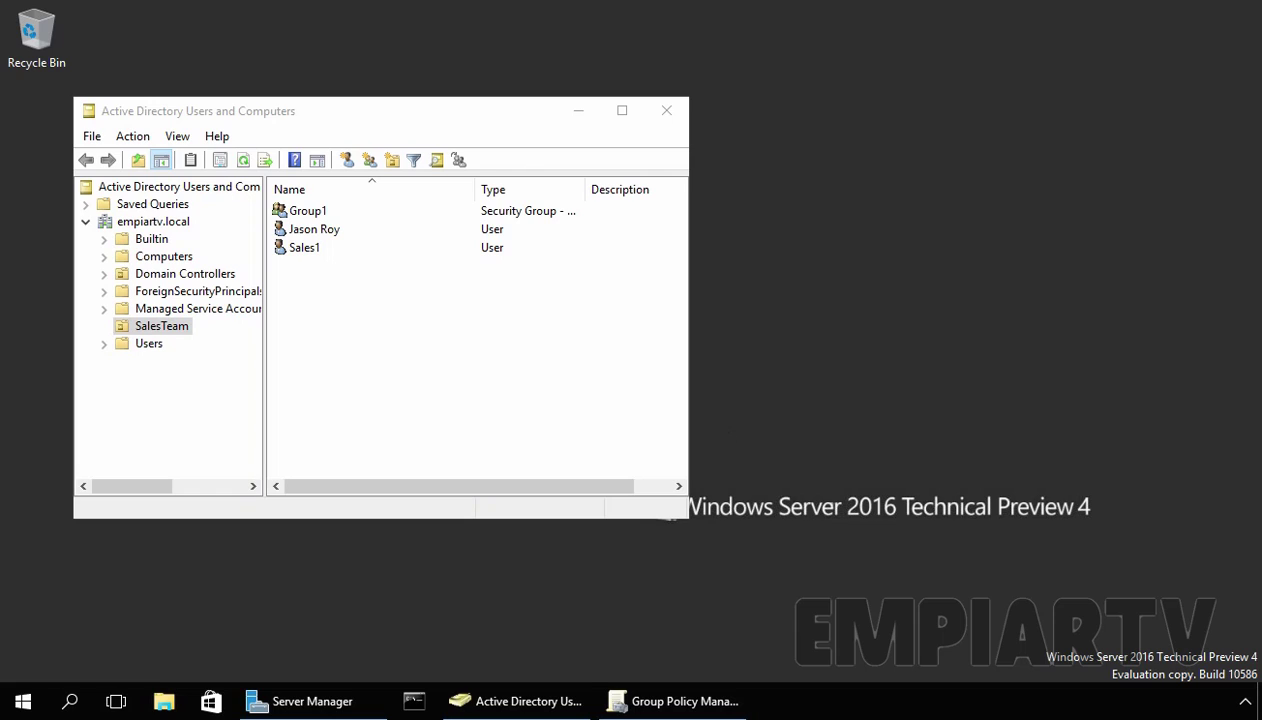
{"action": "left_click", "coordinate": [160, 328]}
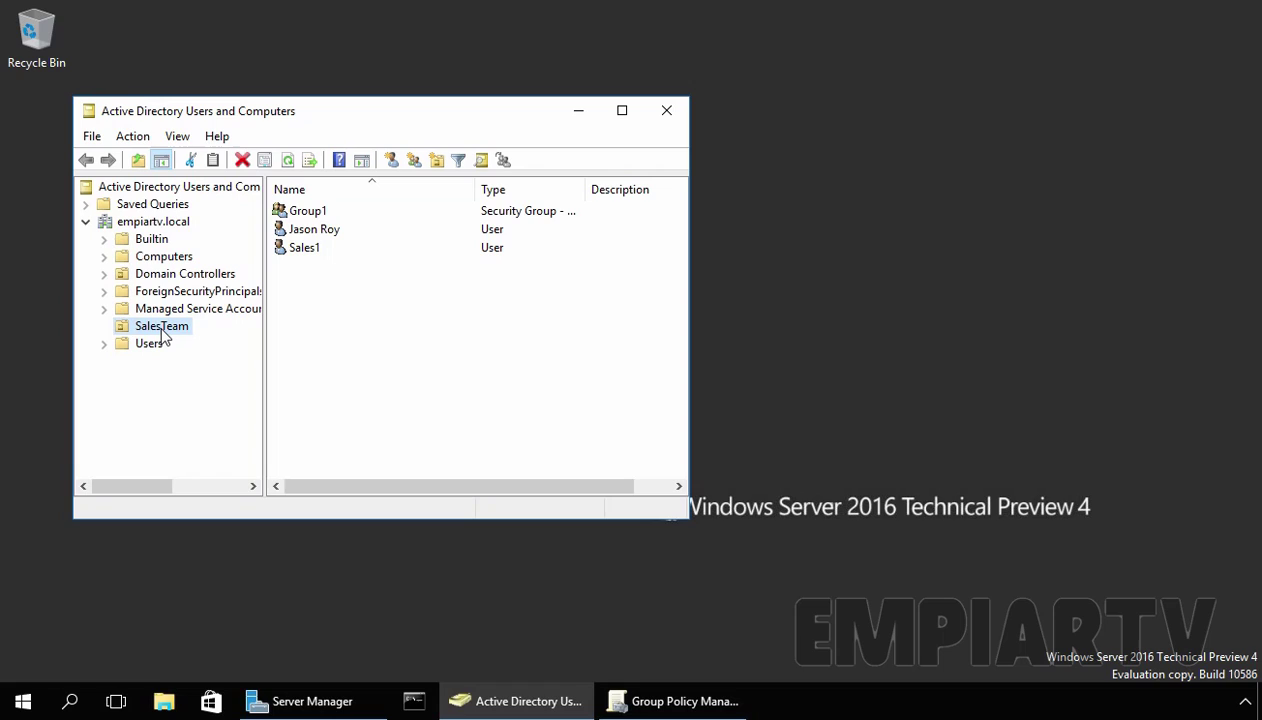
{"action": "double_click", "coordinate": [295, 212]}
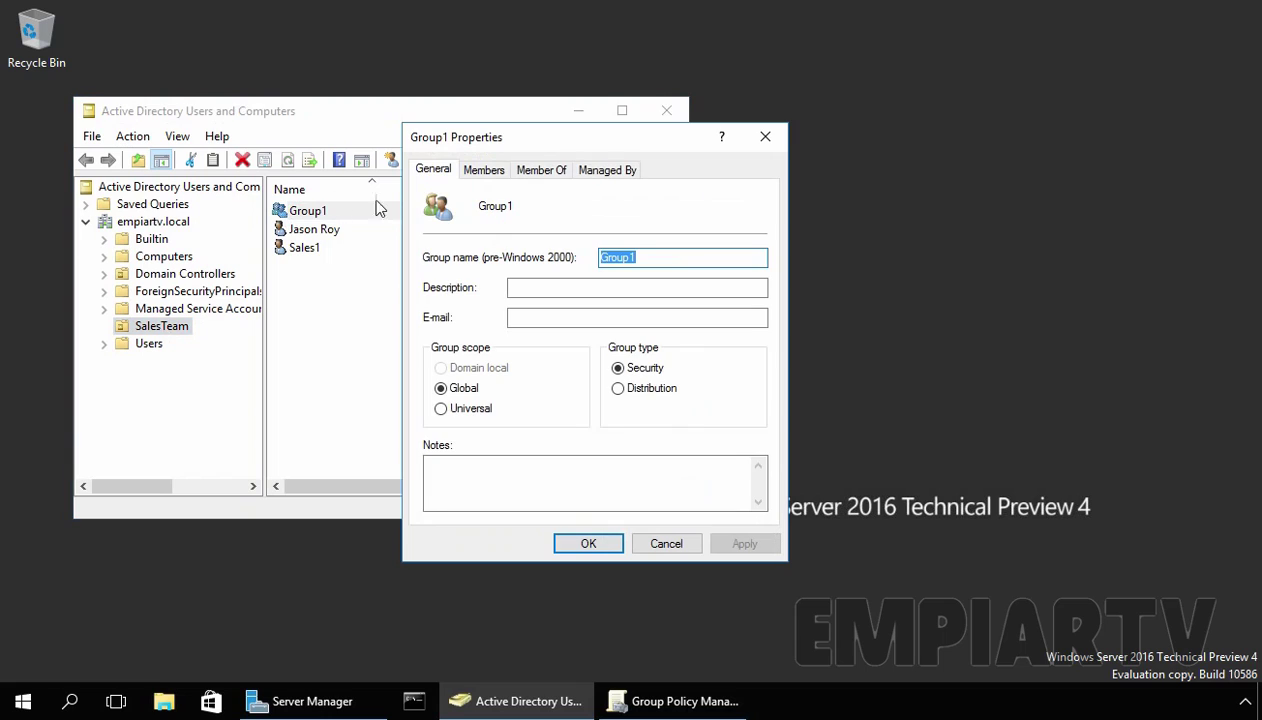
{"action": "left_click", "coordinate": [484, 171]}
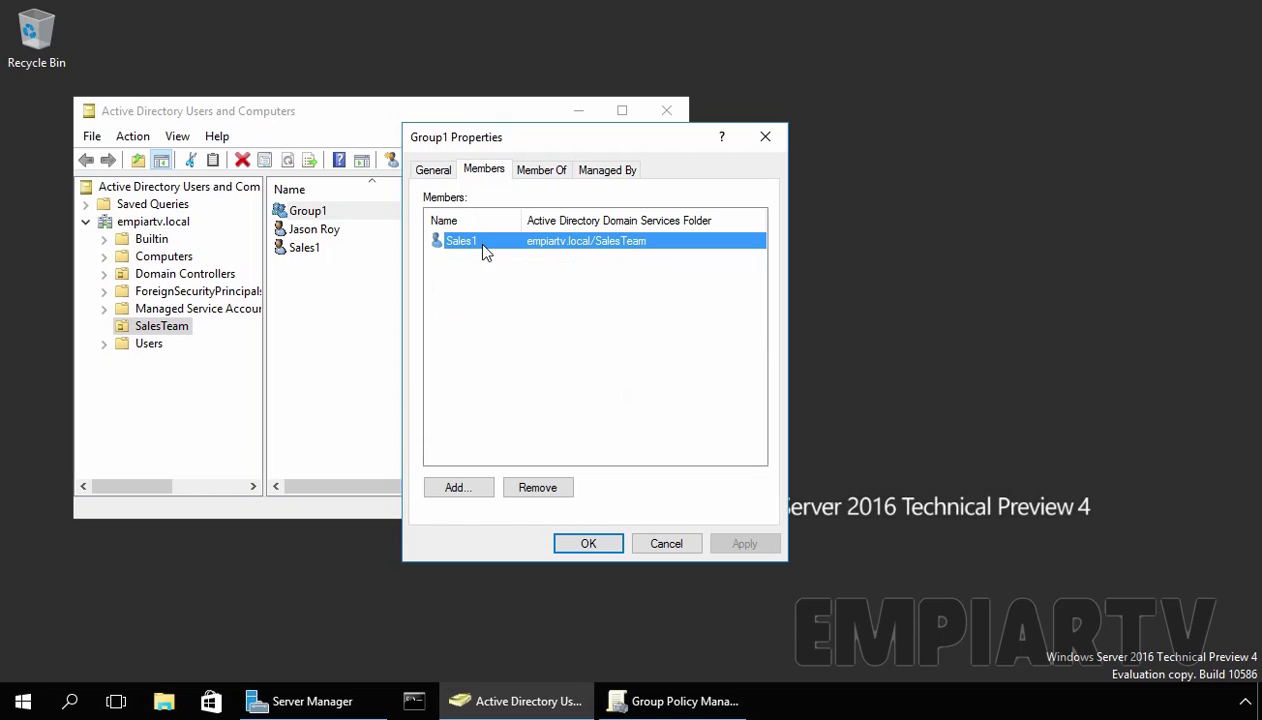
{"action": "left_click", "coordinate": [592, 543]}
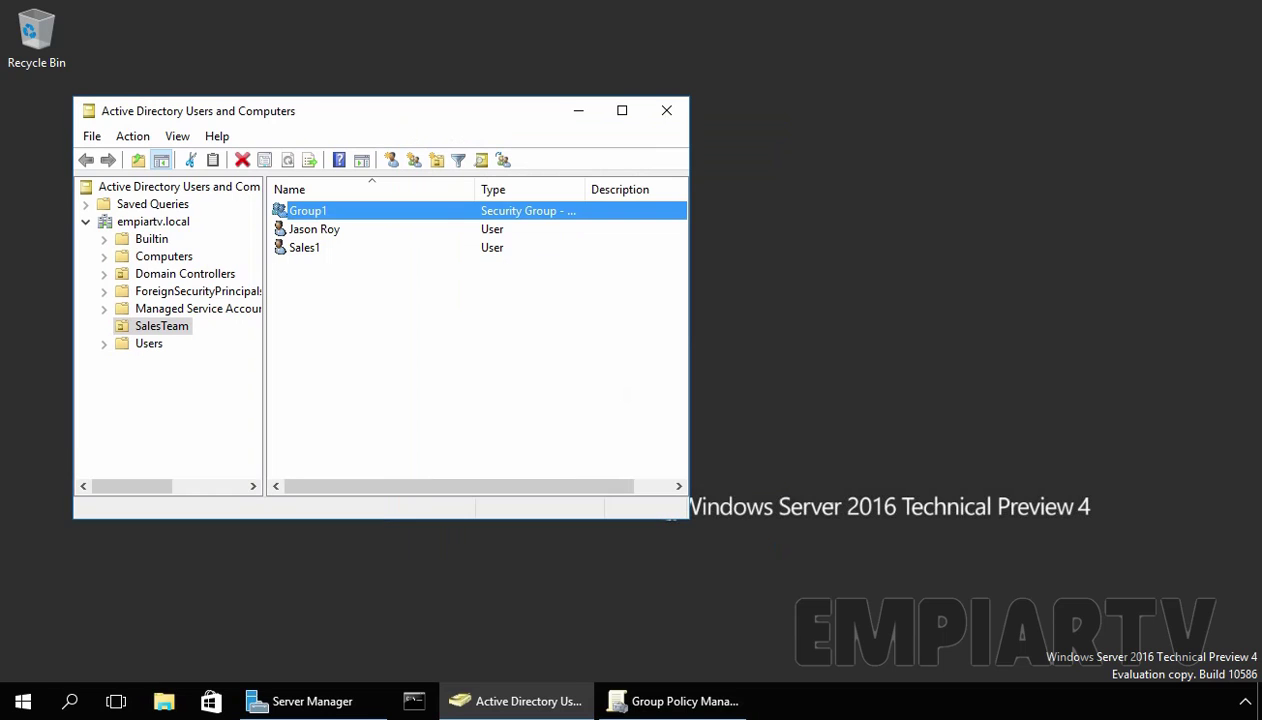
Step: Check that the SalesTeam GPO report shows Prohibit access to Control Panel and PC settings as Enabled
{"action": "left_click", "coordinate": [670, 703]}
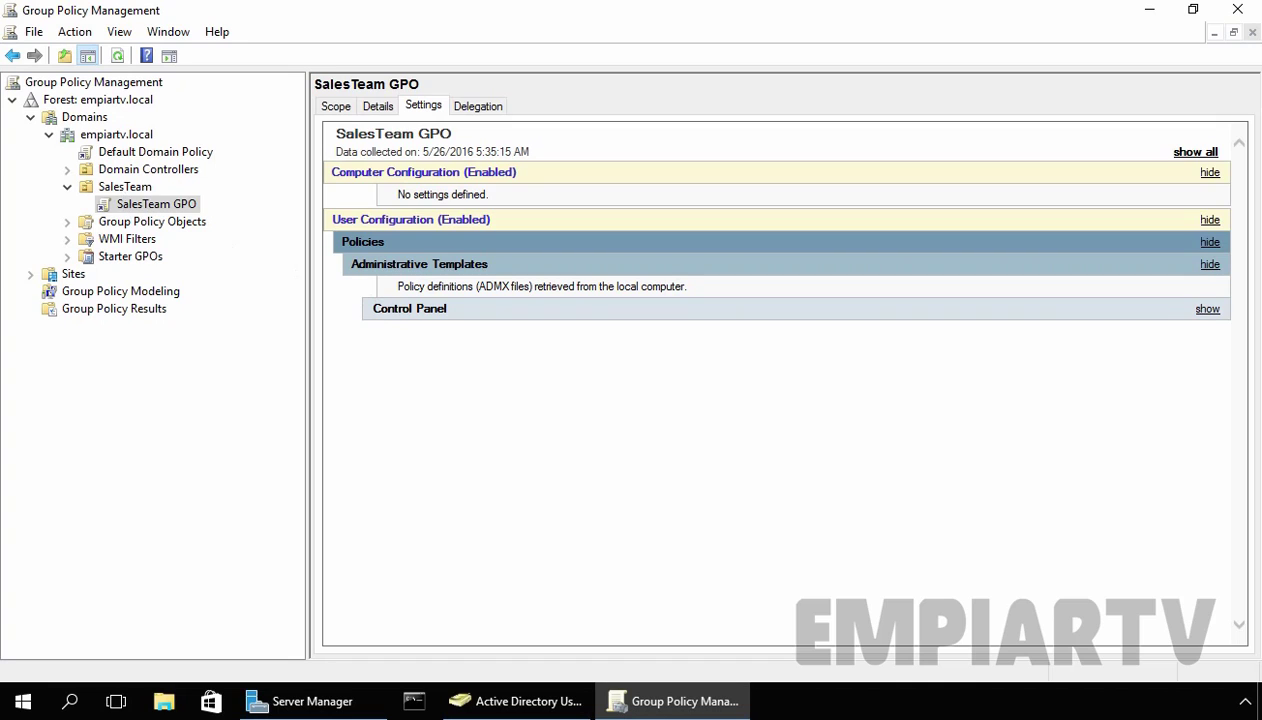
{"action": "left_click", "coordinate": [400, 309]}
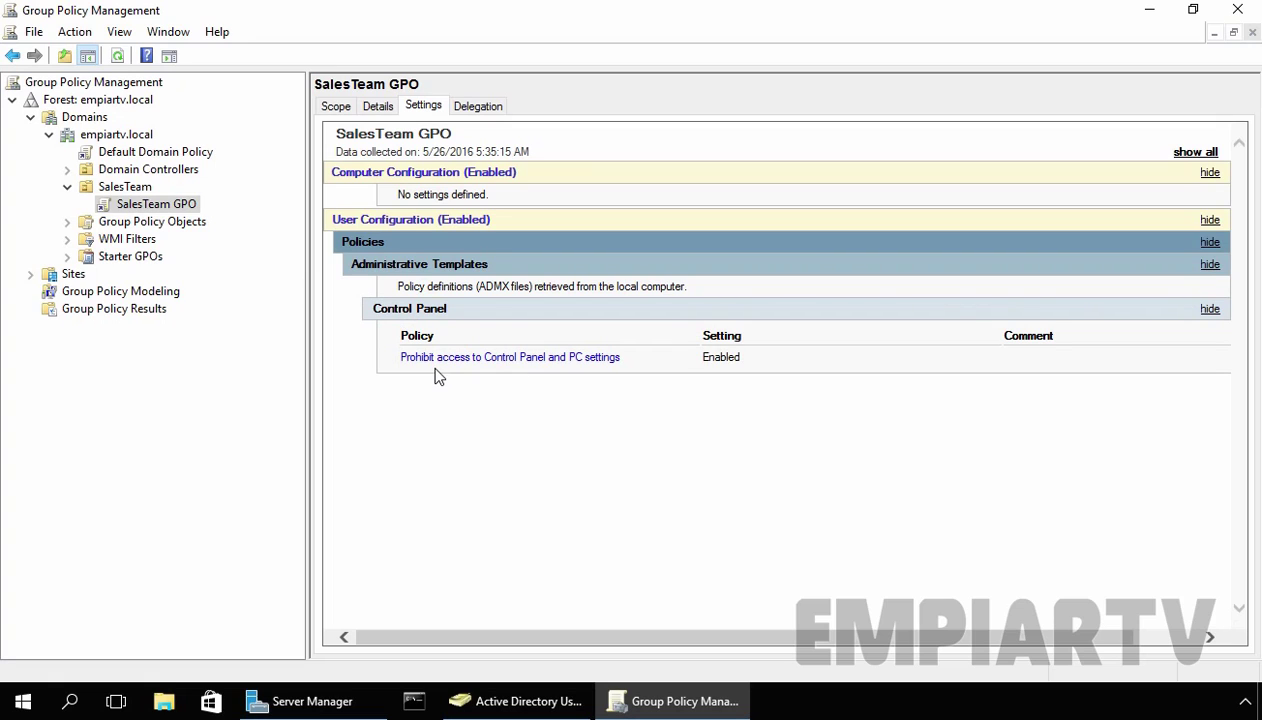
{"action": "left_click", "coordinate": [521, 704]}
{"action": "left_click", "coordinate": [174, 332]}
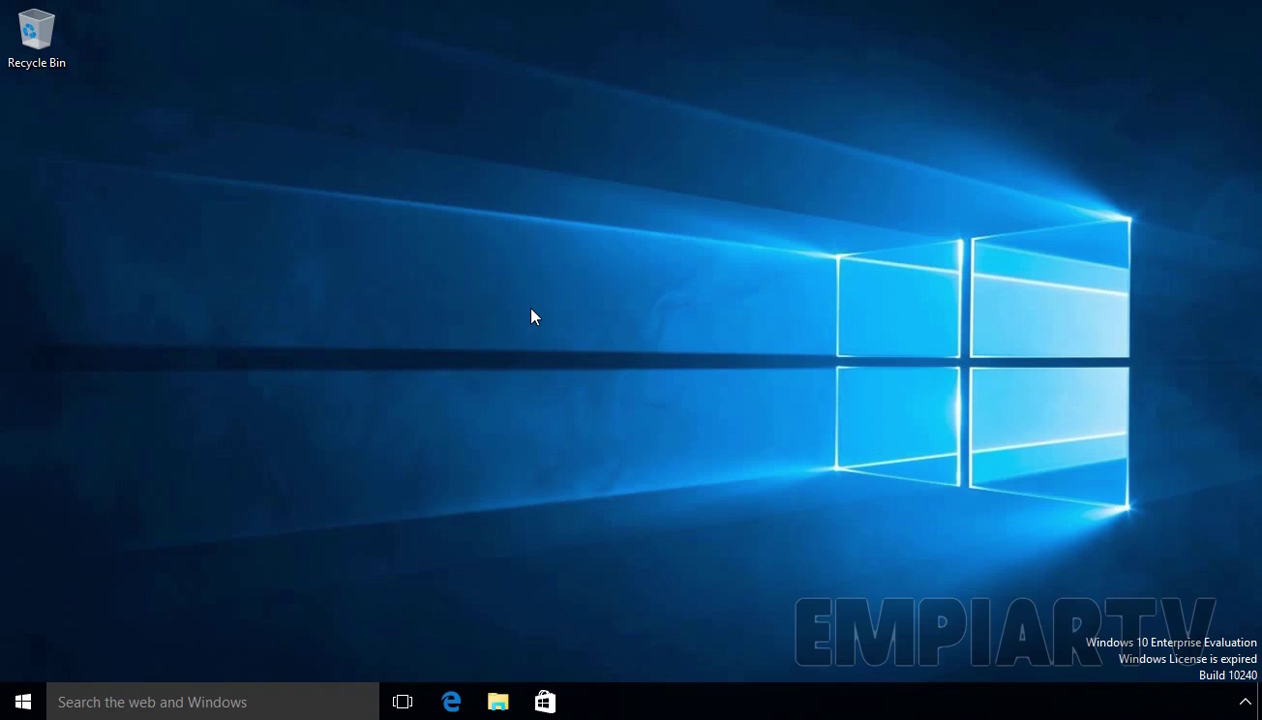
Step: On the Windows 10 client, check the signed-in user and confirm Control Panel is refused with a Restrictions message
{"action": "key", "text": "super"}
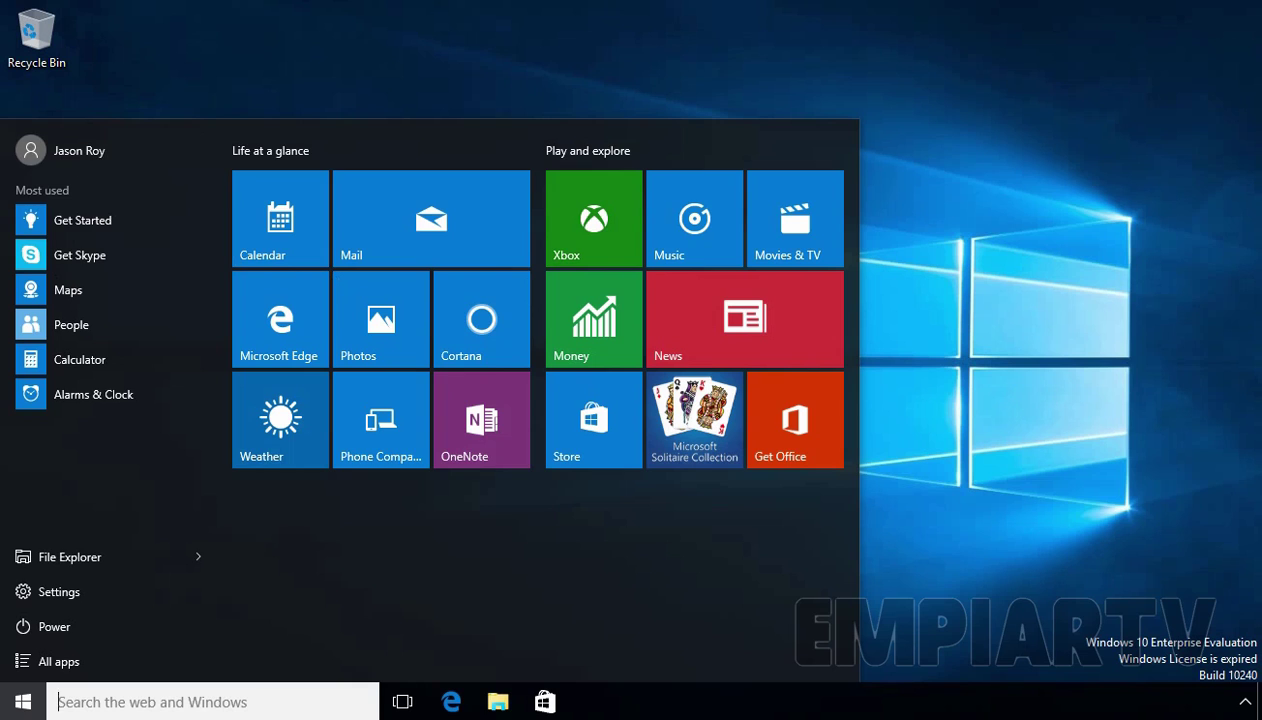
{"action": "key", "text": "super"}
{"action": "right_click", "coordinate": [23, 701]}
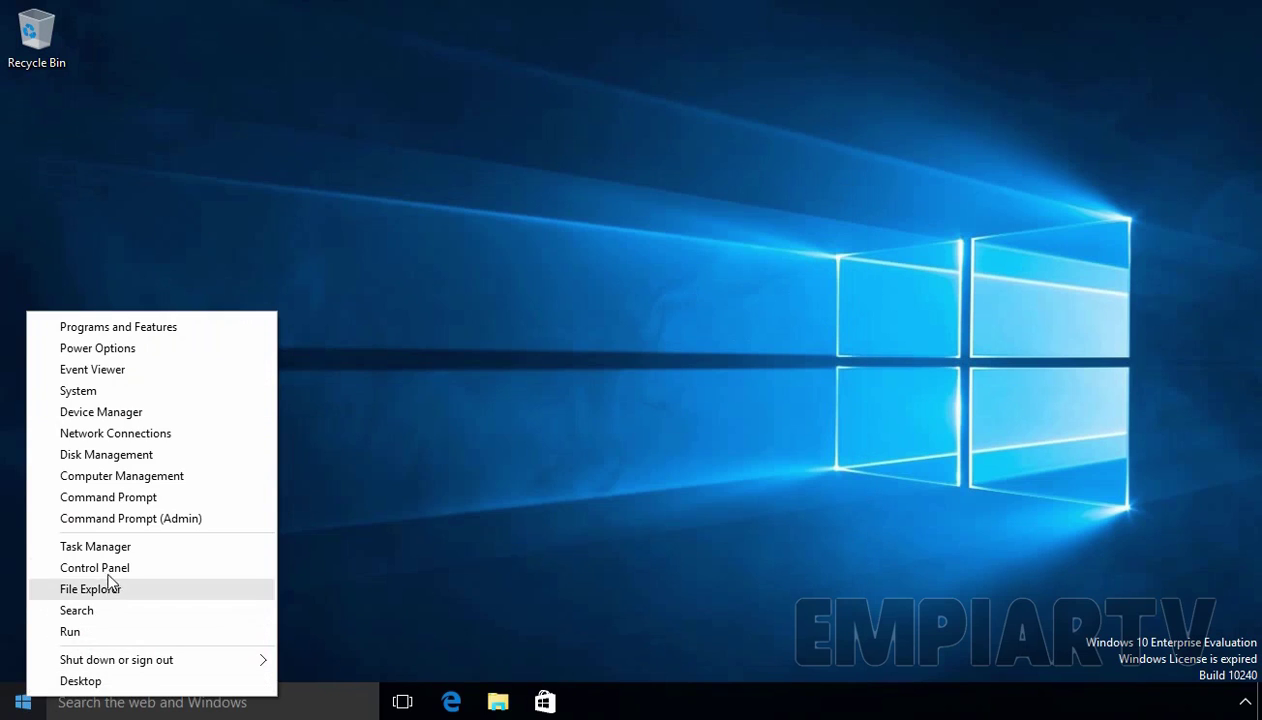
{"action": "left_click", "coordinate": [70, 567]}
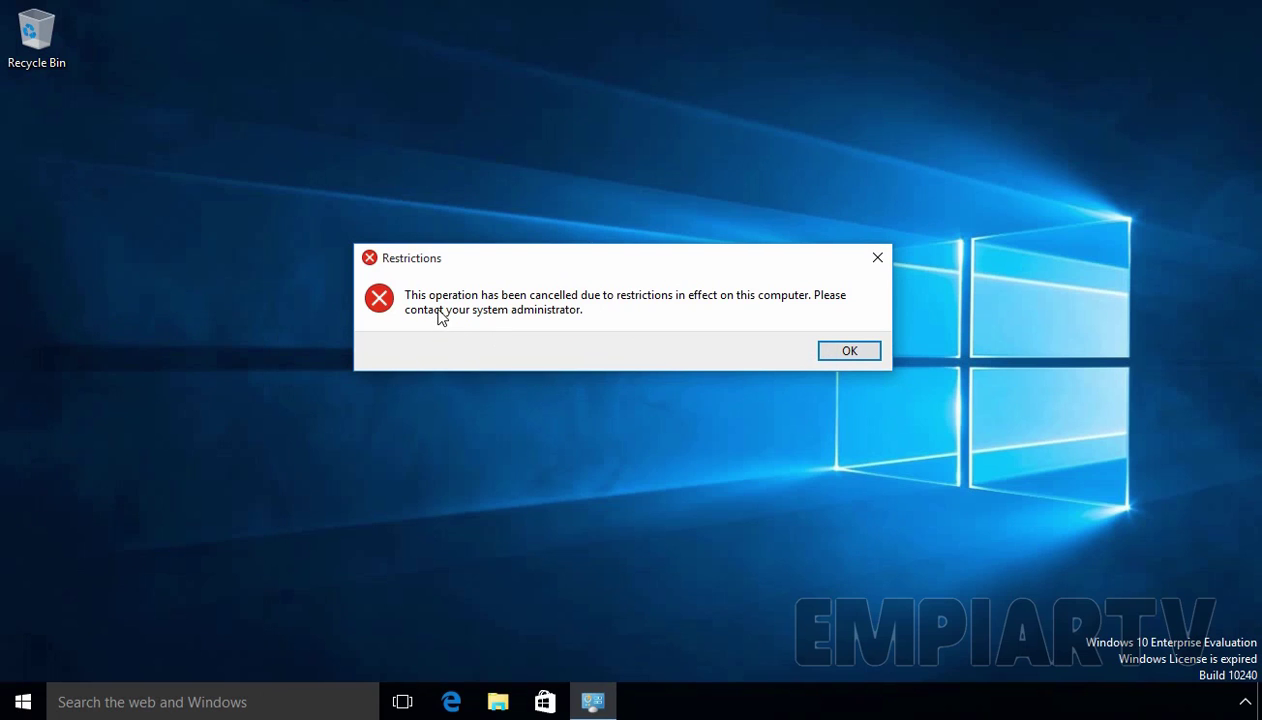
{"action": "left_click", "coordinate": [849, 351]}
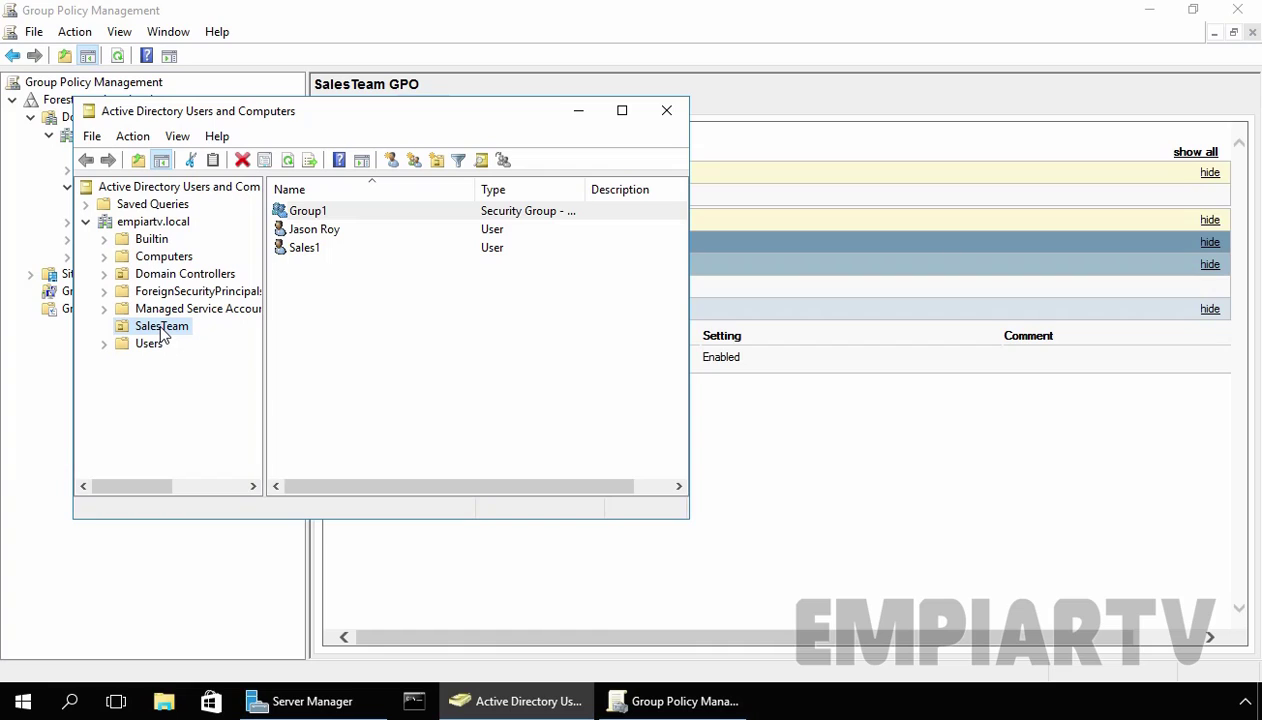
Step: Select Group1 in the SalesTeam OU, then return to the SalesTeam GPO report
{"action": "left_click", "coordinate": [324, 214]}
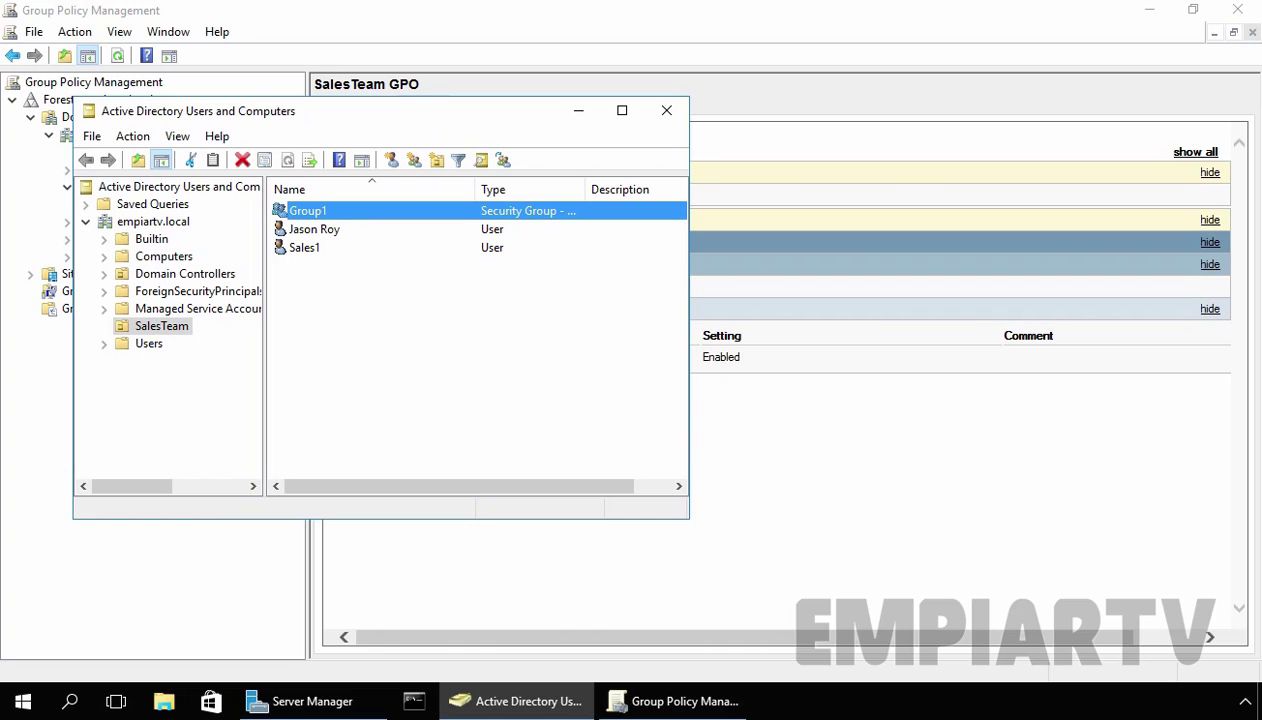
{"action": "left_click", "coordinate": [836, 460]}
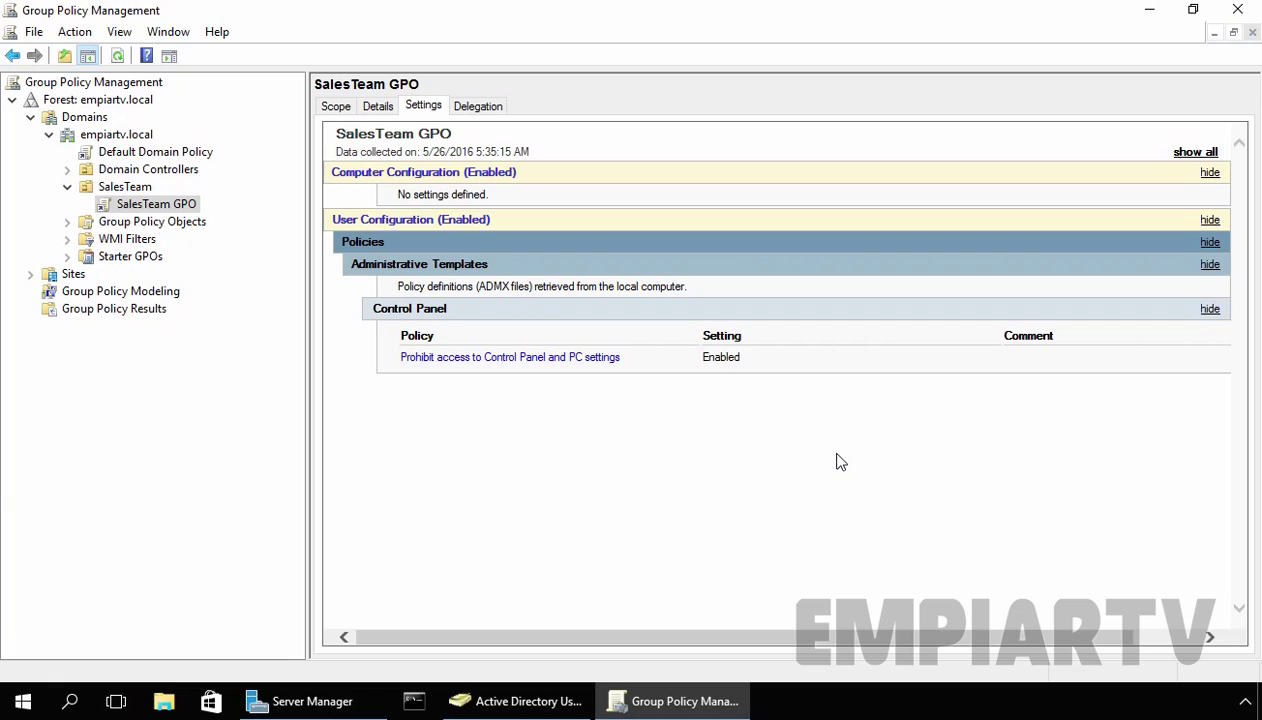
Step: In the SalesTeam GPO's advanced delegation security, allow Apply group policy for Authenticated Users
{"action": "left_click", "coordinate": [492, 109]}
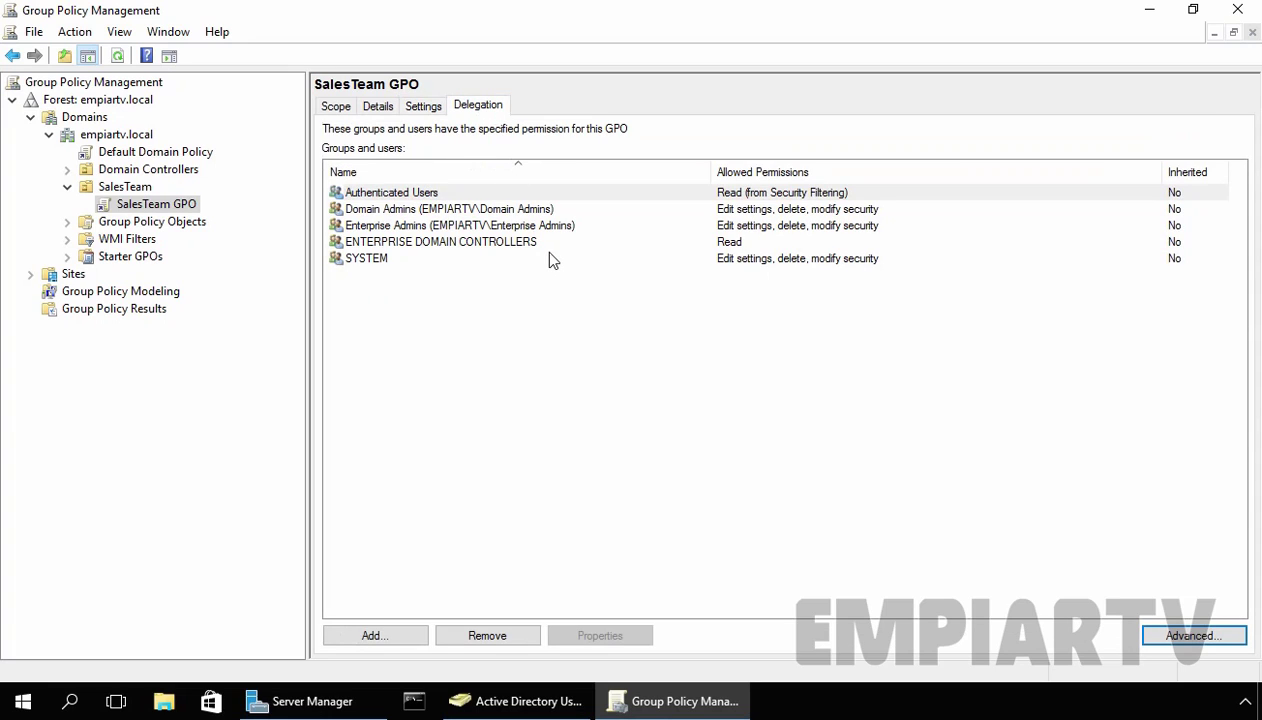
{"action": "left_click", "coordinate": [416, 197]}
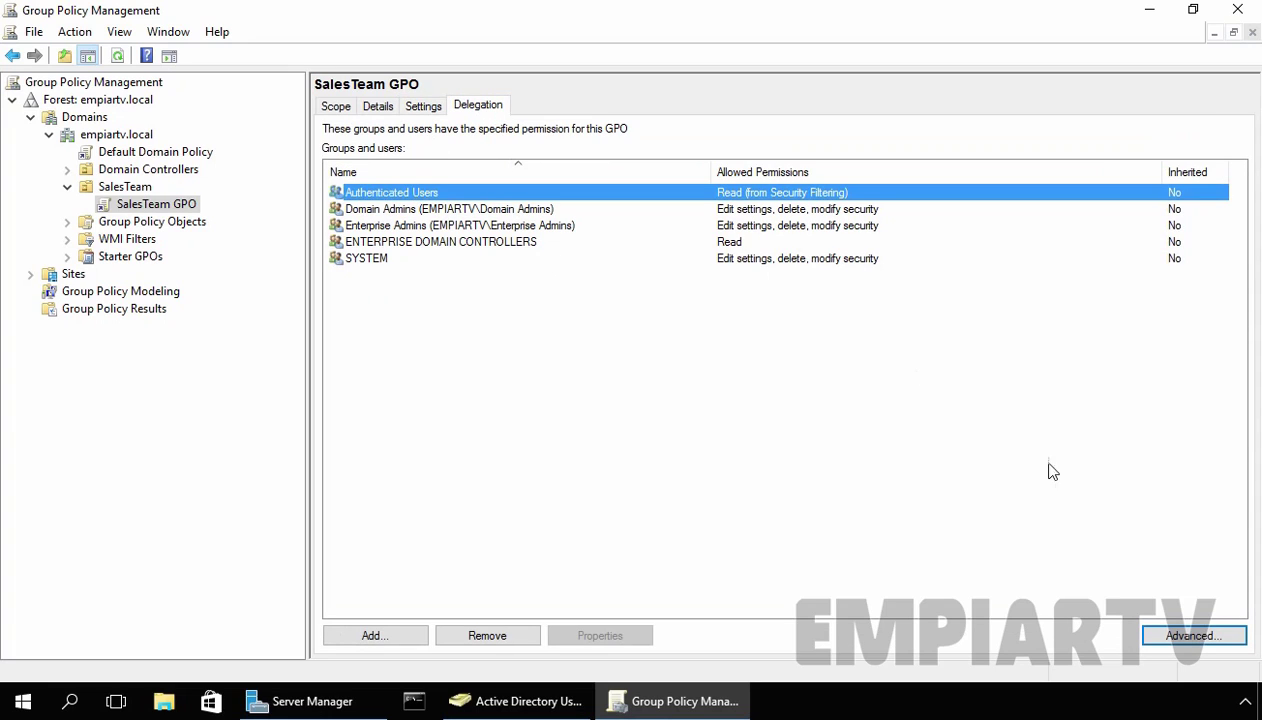
{"action": "left_click", "coordinate": [1183, 640]}
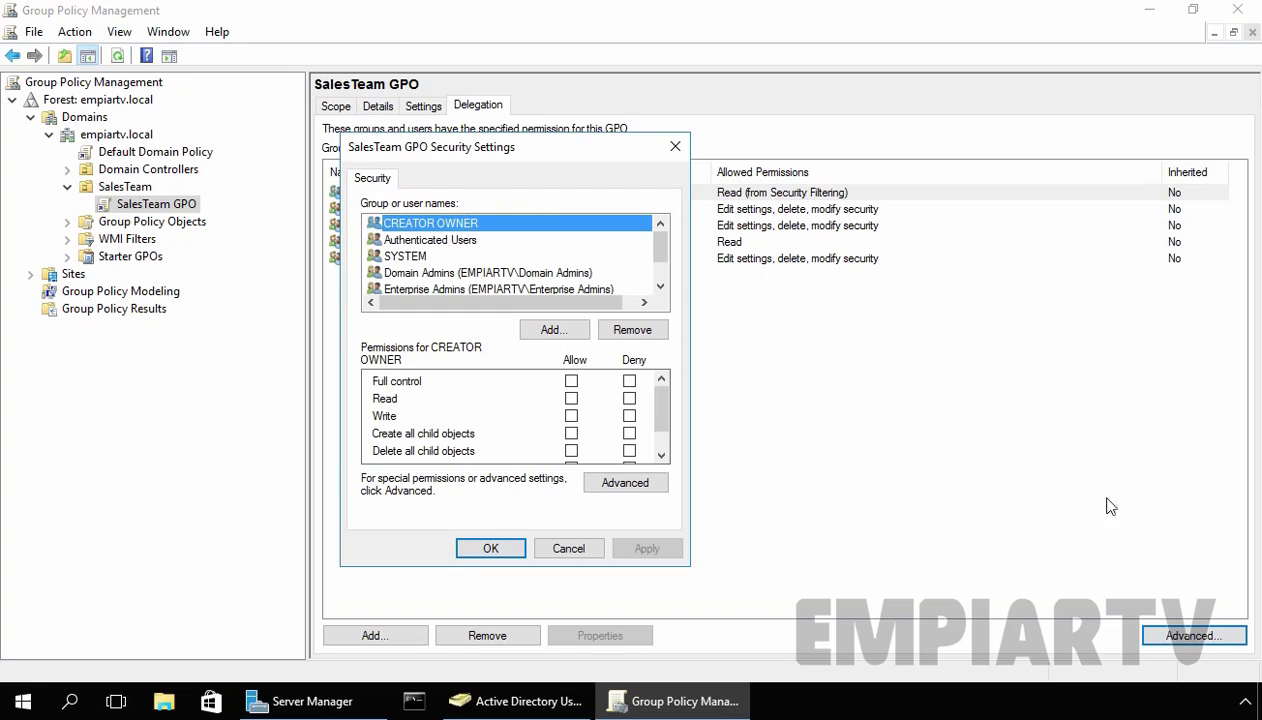
{"action": "left_click_drag", "start_coordinate": [440, 158], "coordinate": [437, 128]}
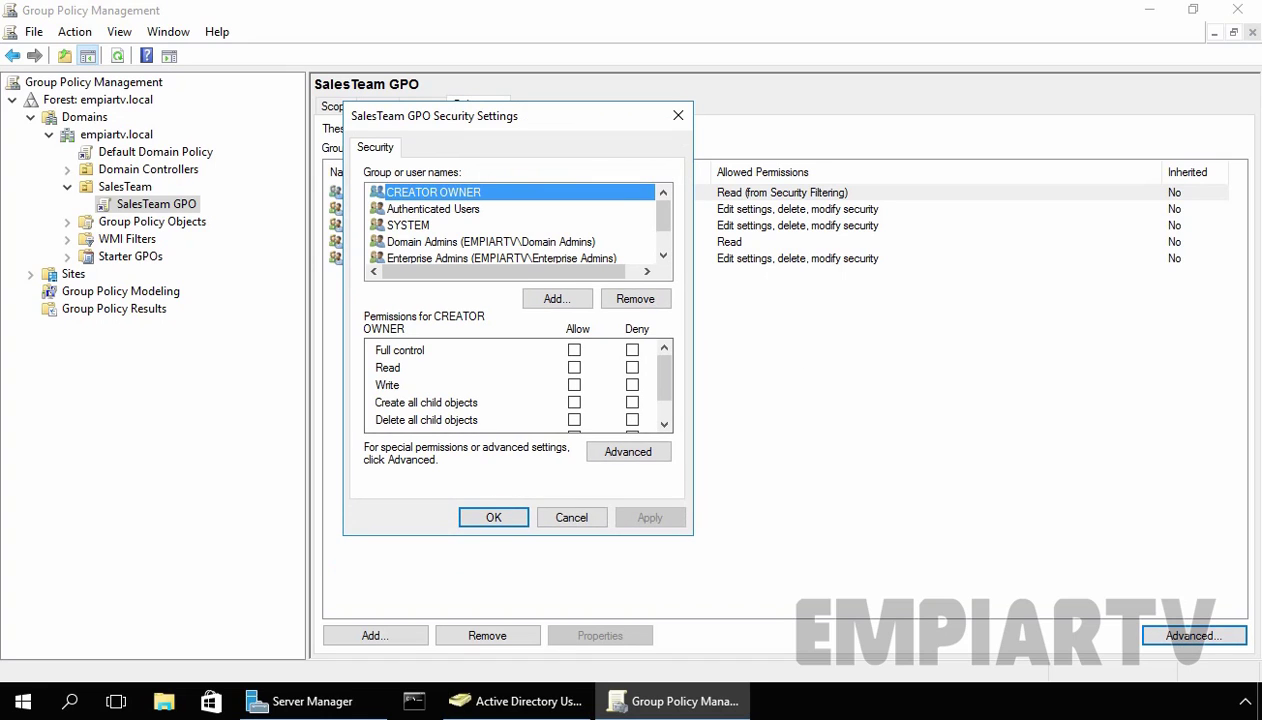
{"action": "left_click", "coordinate": [405, 210]}
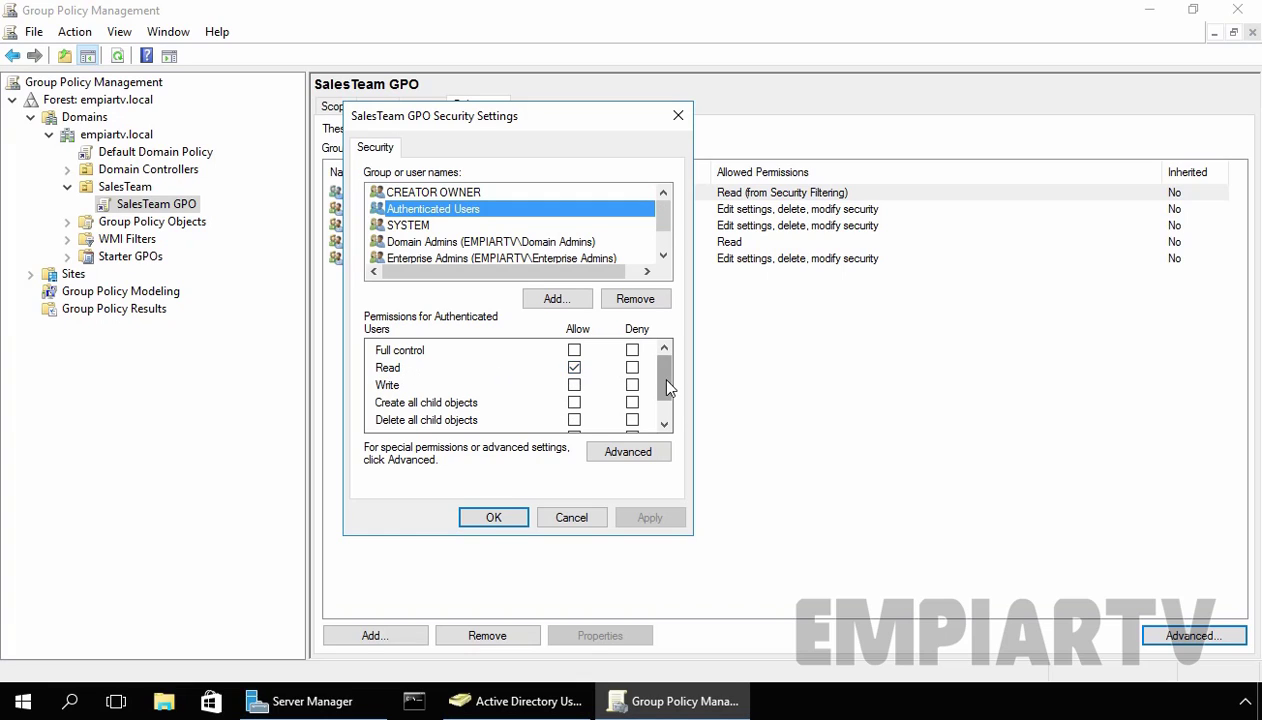
{"action": "scroll", "coordinate": [667, 388], "scroll_direction": "down", "scroll_amount": 1}
{"action": "left_click", "coordinate": [418, 404]}
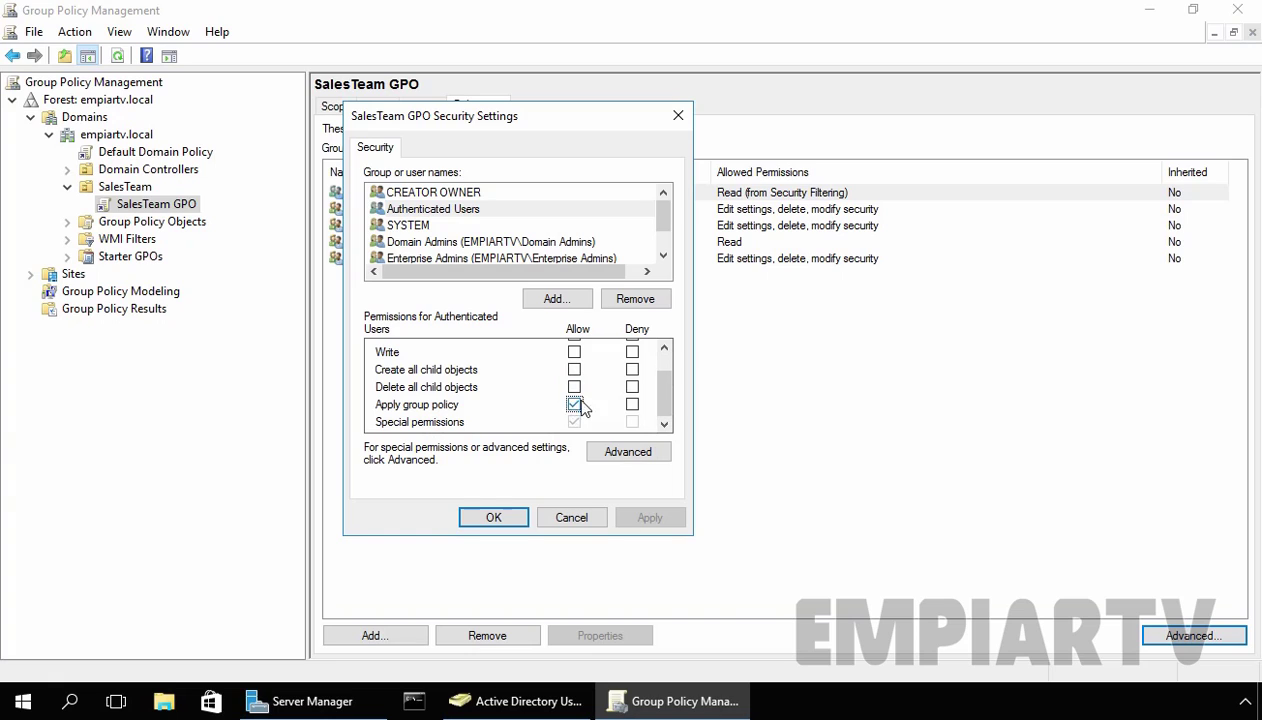
{"action": "left_click", "coordinate": [493, 517]}
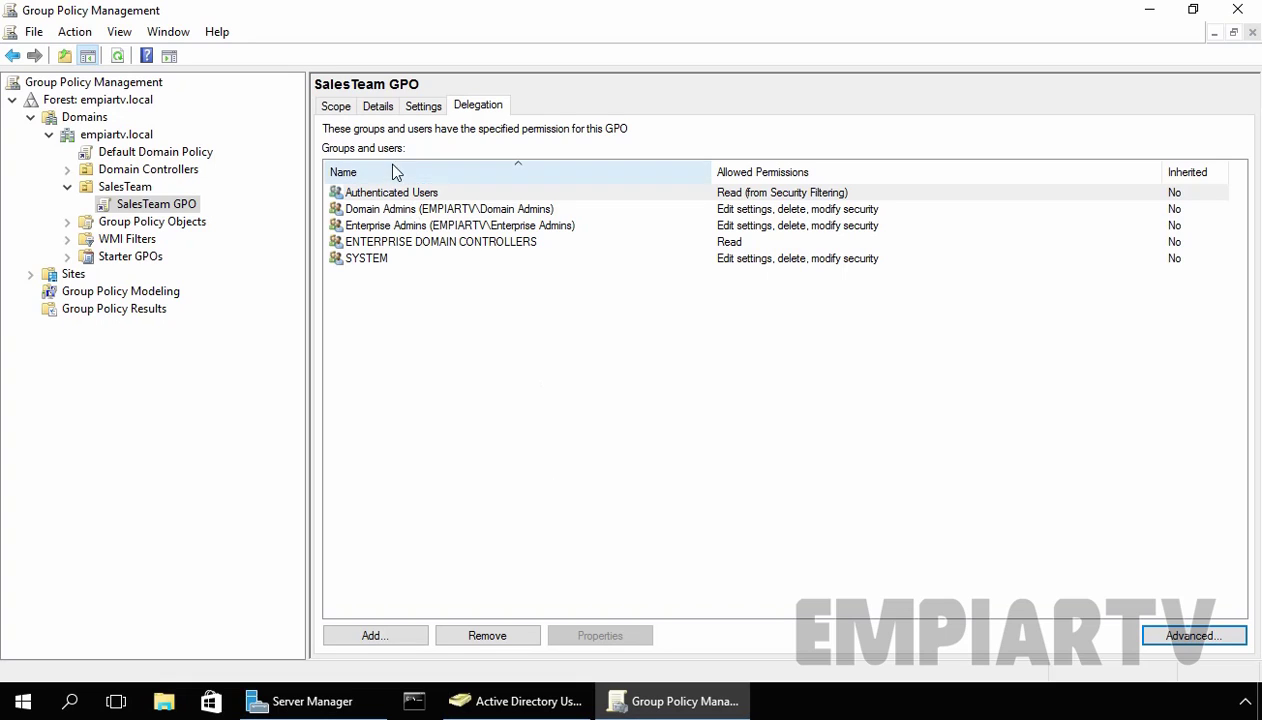
Step: Remove Authenticated Users from the Scope tab's Security Filtering and confirm the delegation prompt
{"action": "left_click", "coordinate": [340, 108]}
{"action": "left_click", "coordinate": [438, 427]}
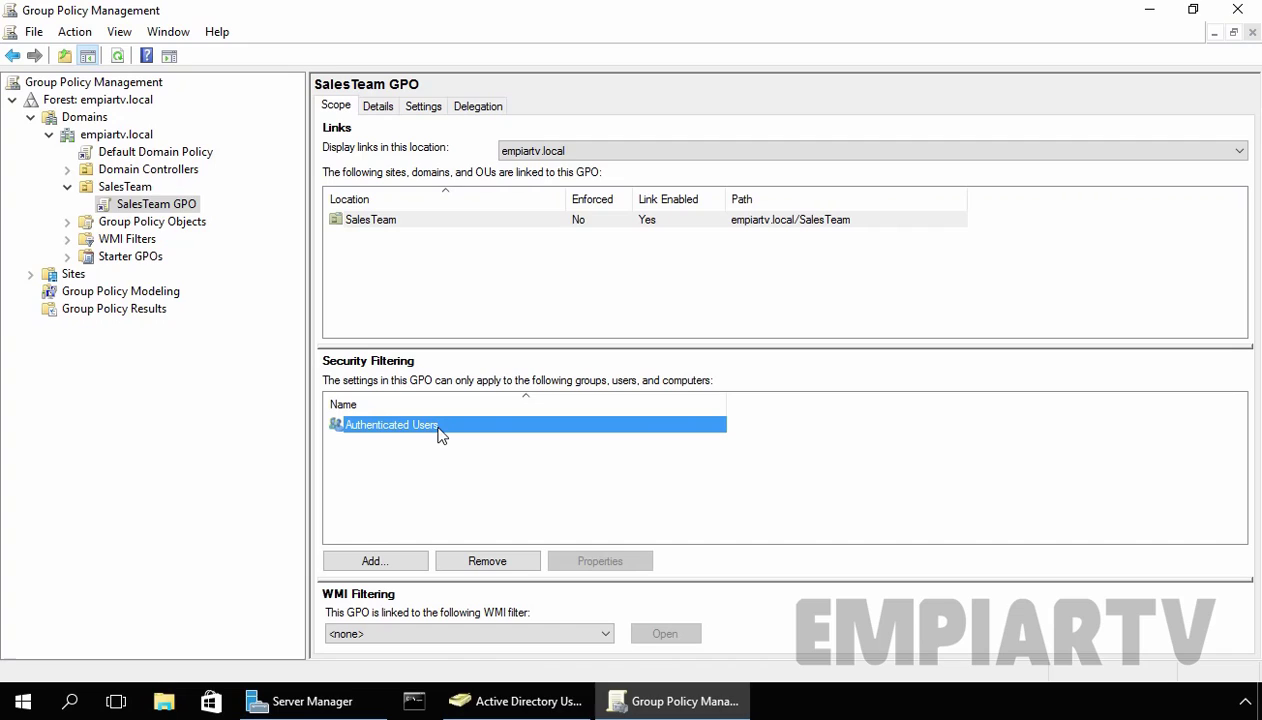
{"action": "left_click", "coordinate": [515, 701]}
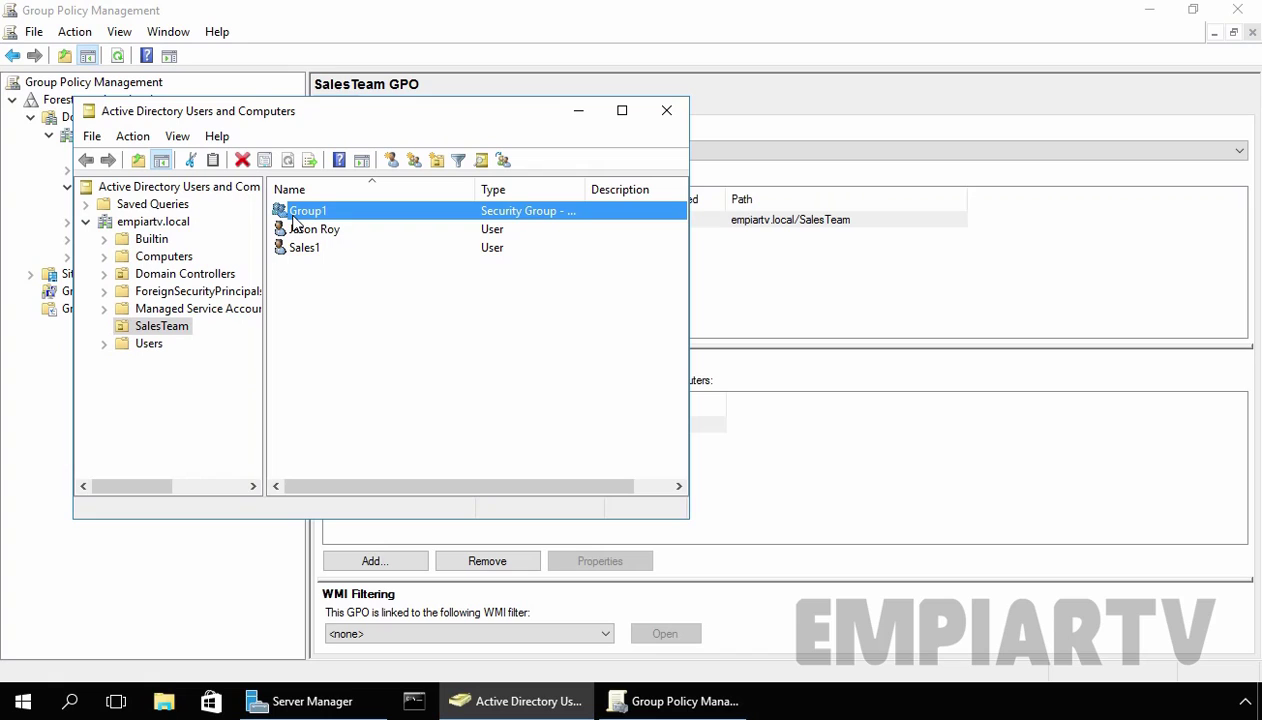
{"action": "left_click", "coordinate": [578, 112]}
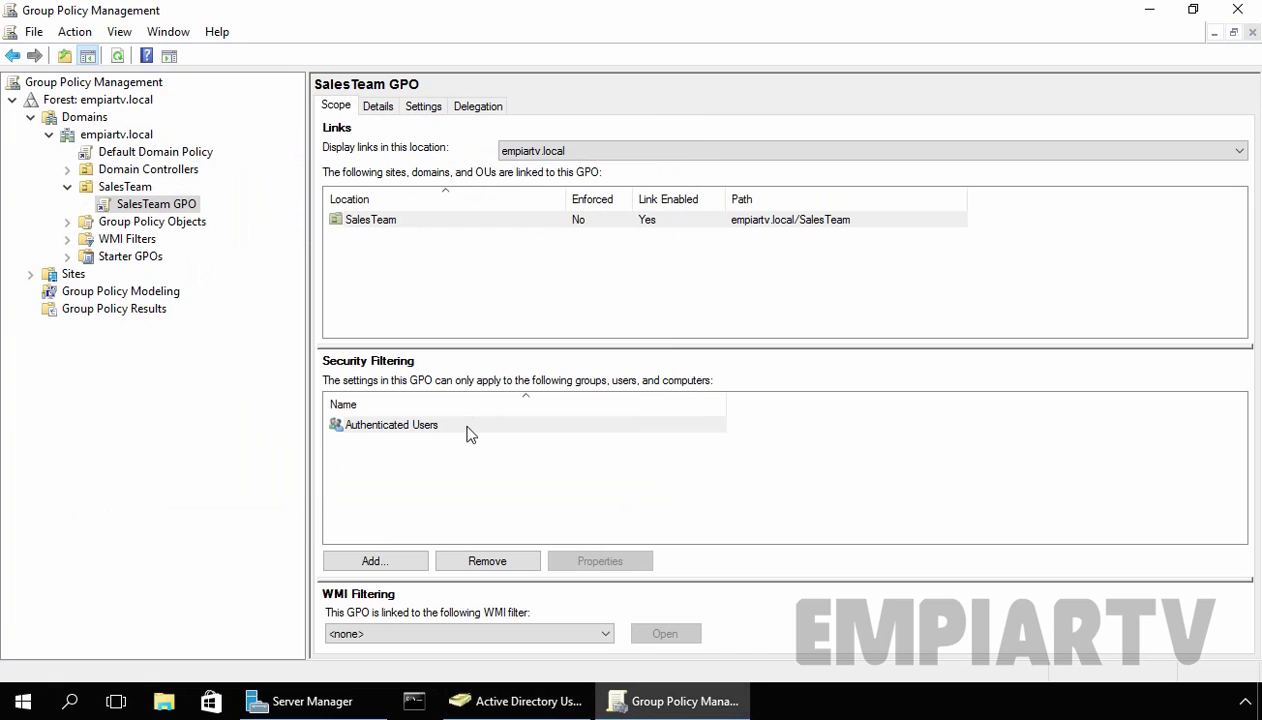
{"action": "left_click", "coordinate": [425, 425]}
{"action": "left_click", "coordinate": [488, 561]}
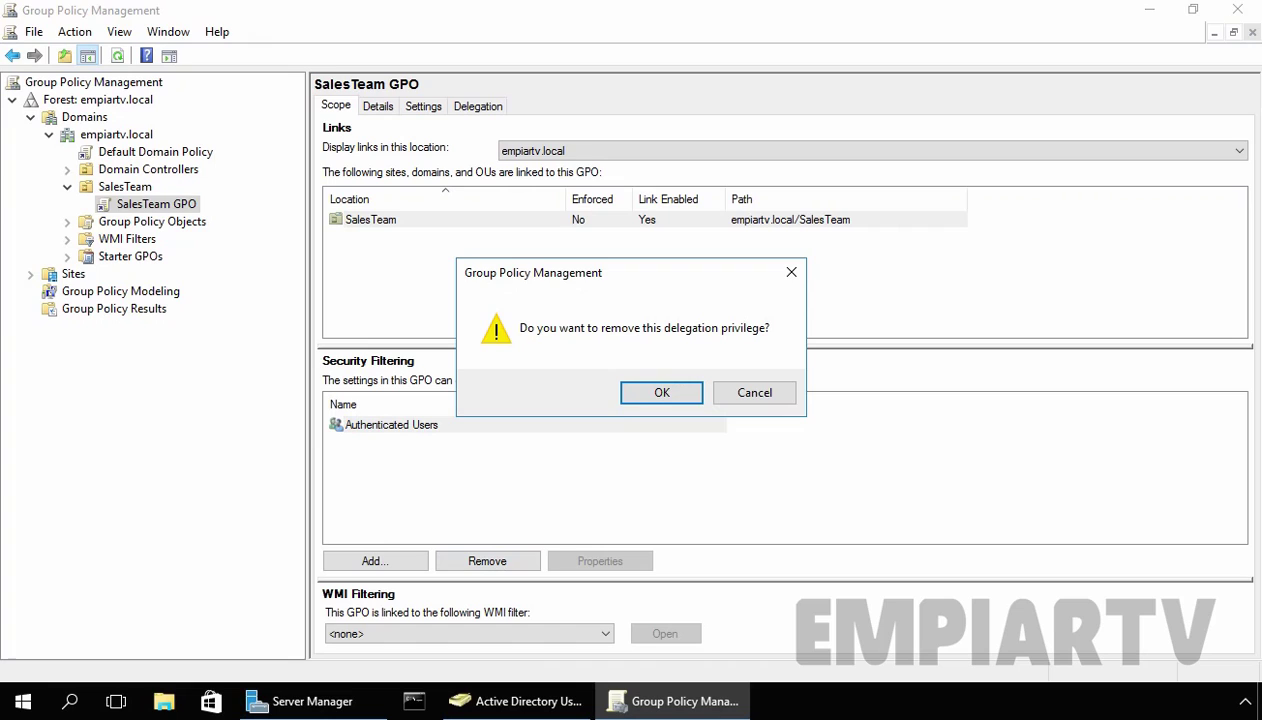
{"action": "left_click", "coordinate": [661, 388]}
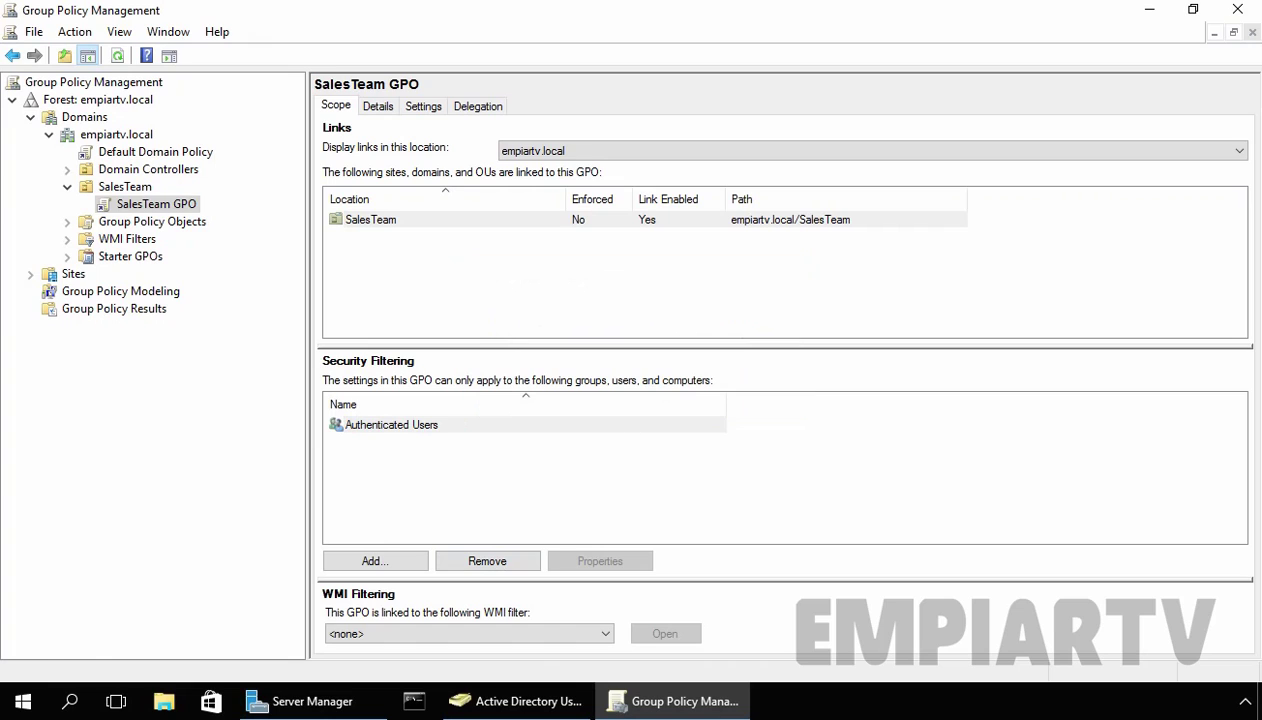
Step: Add group1 to Security Filtering, resolved as EMPIARTV\Group1
{"action": "left_click", "coordinate": [378, 561]}
{"action": "type", "text": "group"}
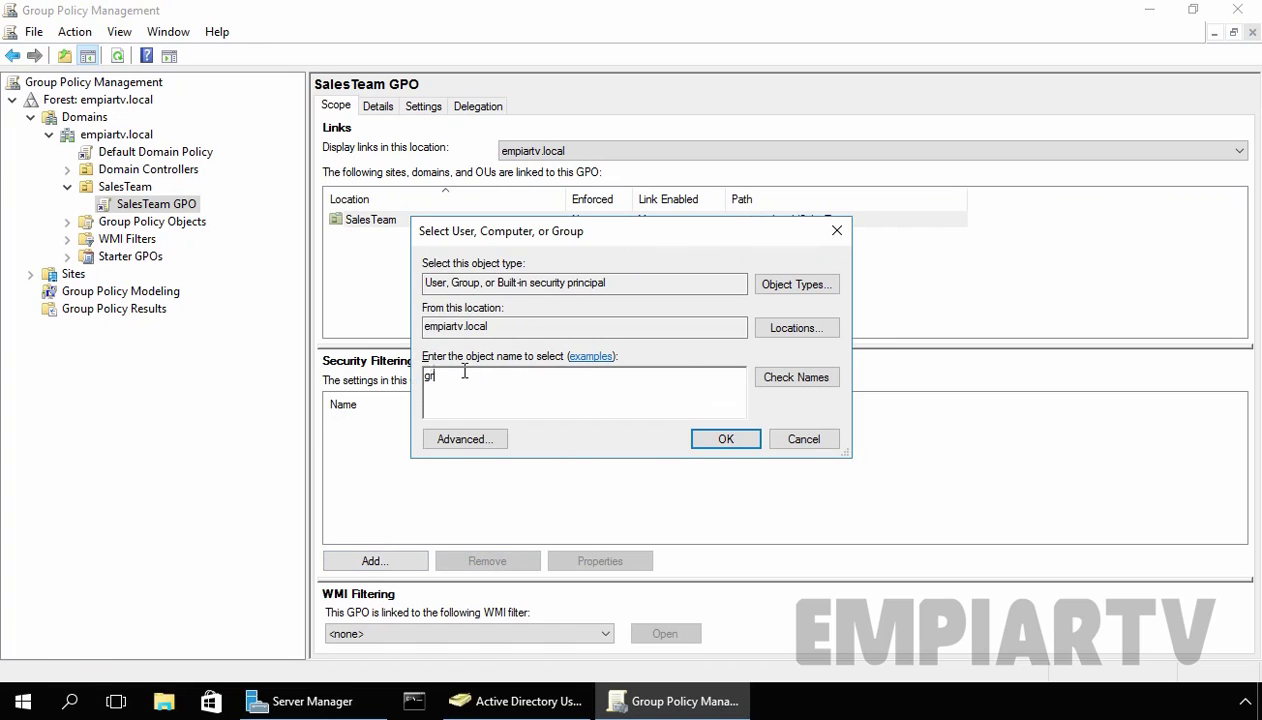
{"action": "type", "text": "1"}
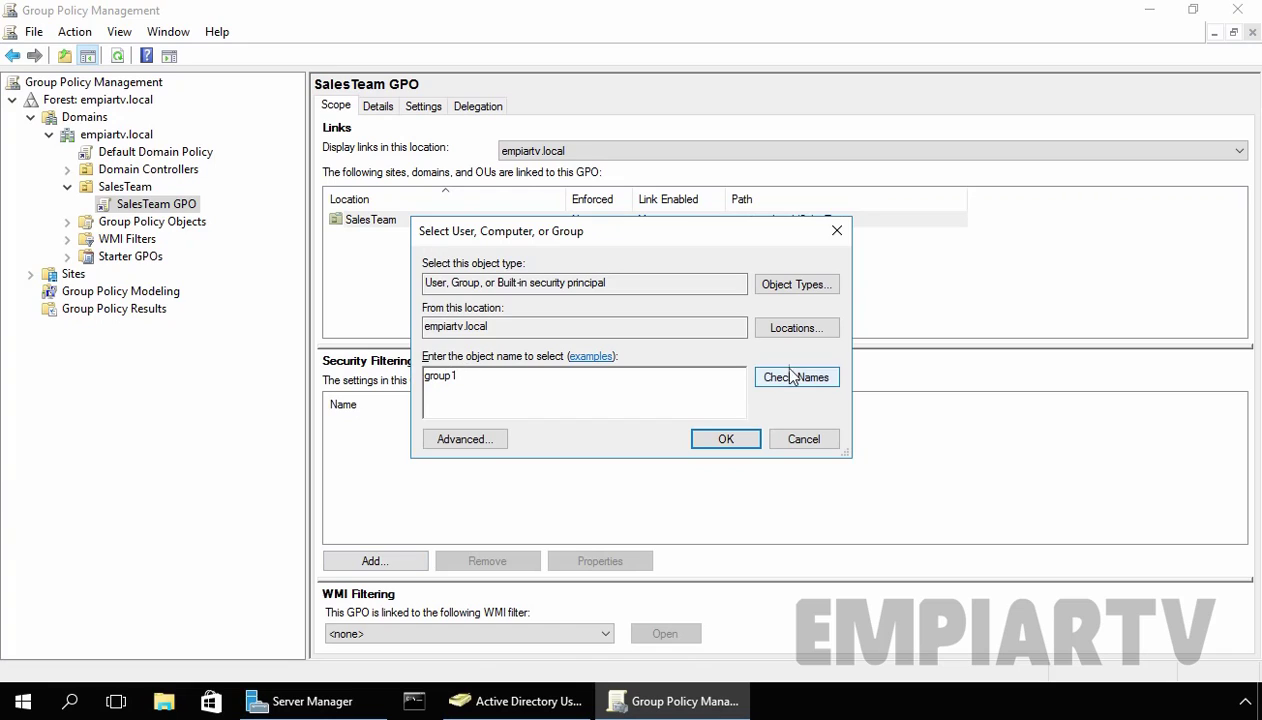
{"action": "left_click", "coordinate": [787, 377]}
{"action": "left_click", "coordinate": [712, 441]}
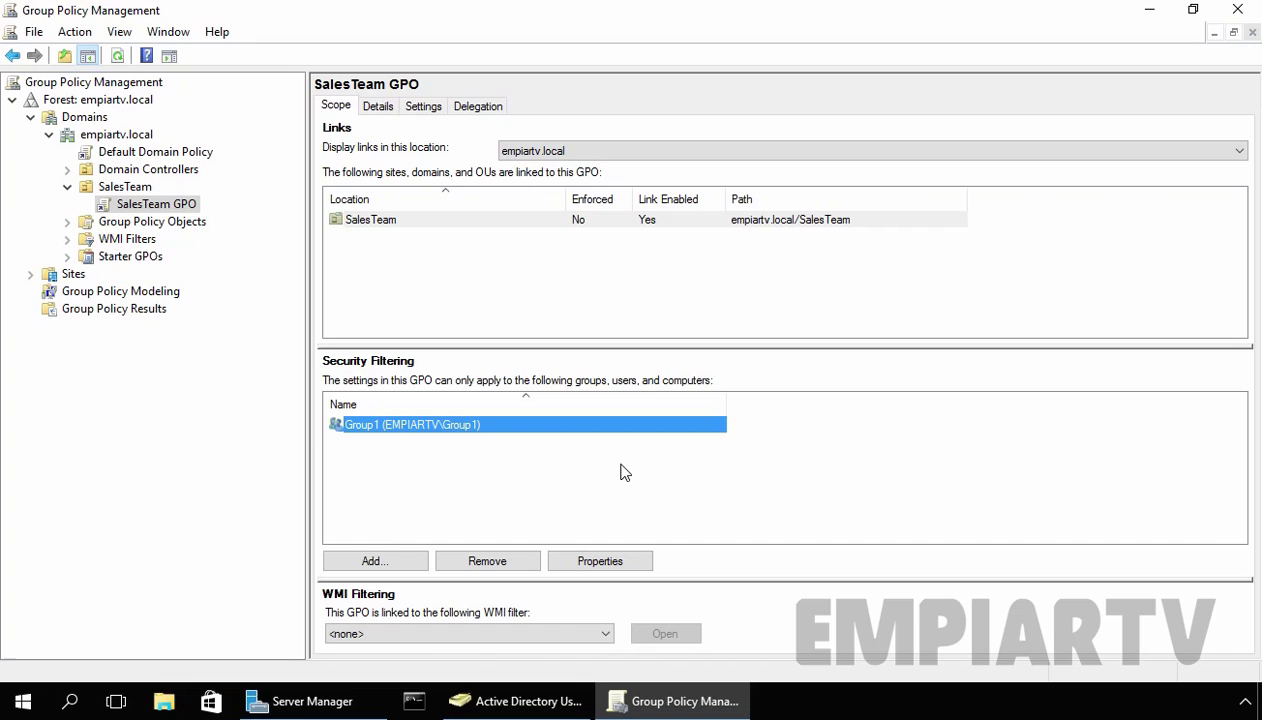
Step: Check the first SalesTeam user's Member Of tab, which lists only Domain Users
{"action": "left_click", "coordinate": [522, 702]}
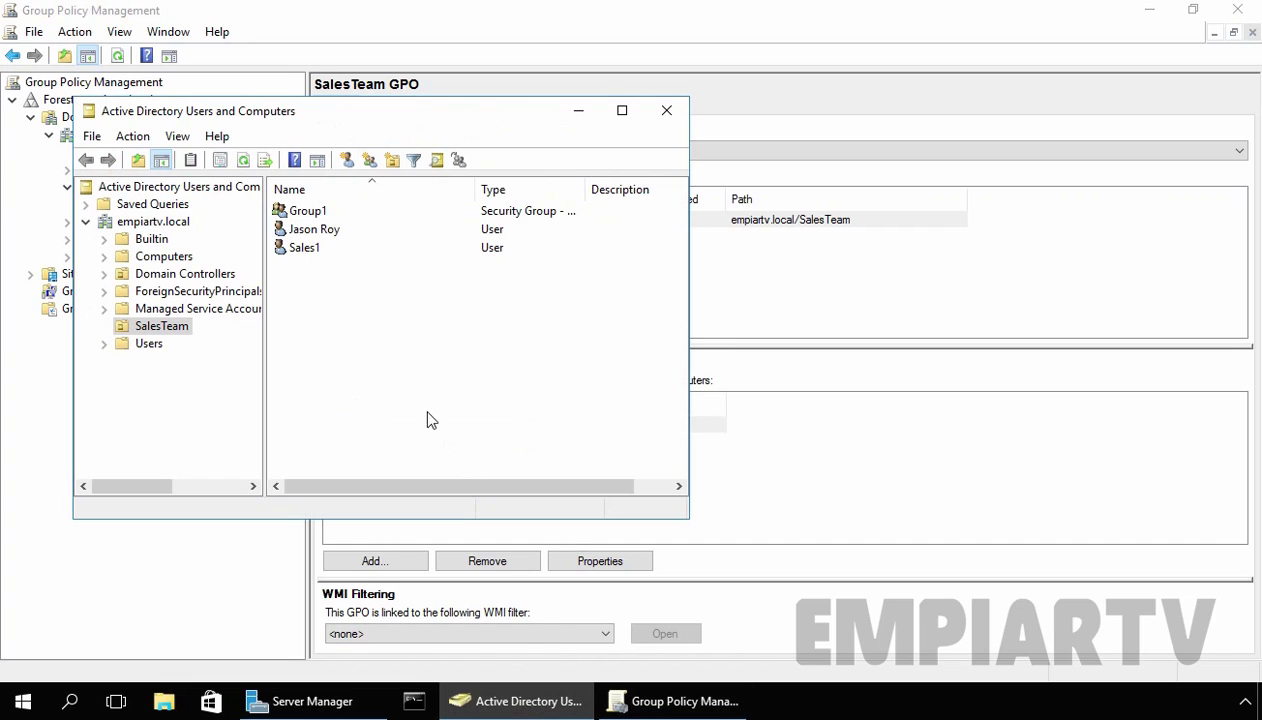
{"action": "left_click", "coordinate": [165, 327]}
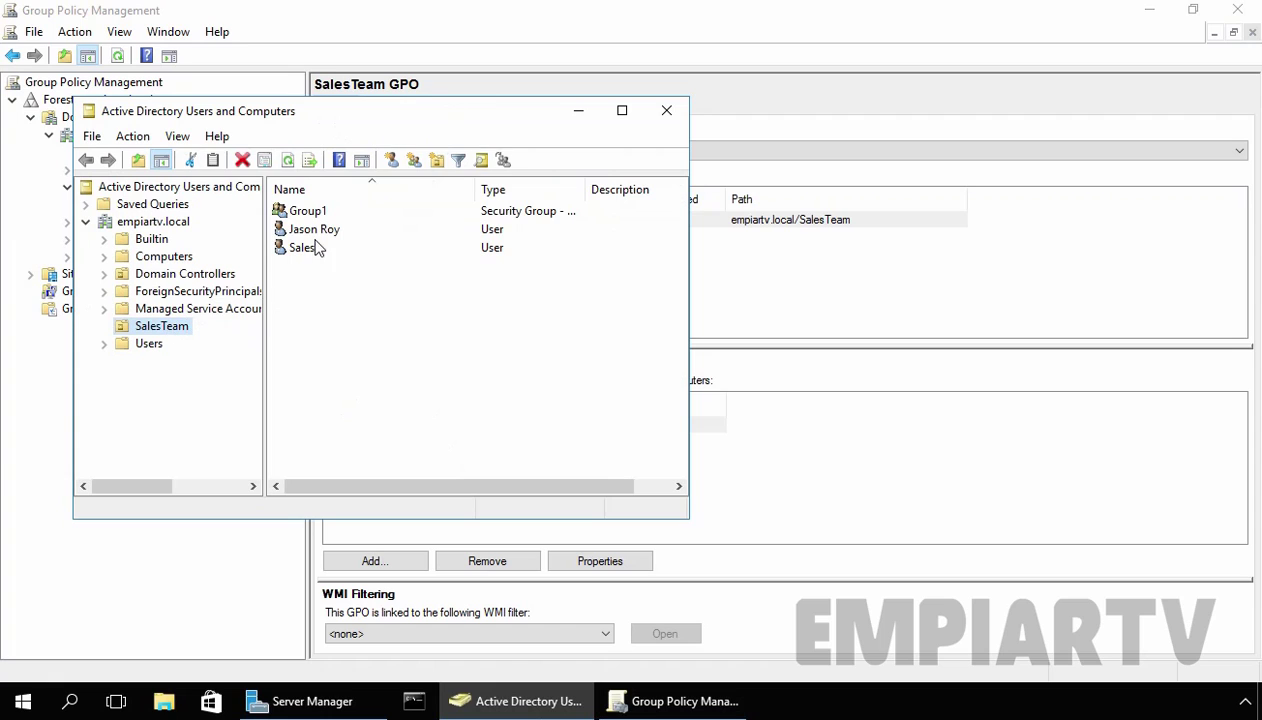
{"action": "double_click", "coordinate": [314, 229]}
{"action": "left_click", "coordinate": [460, 168]}
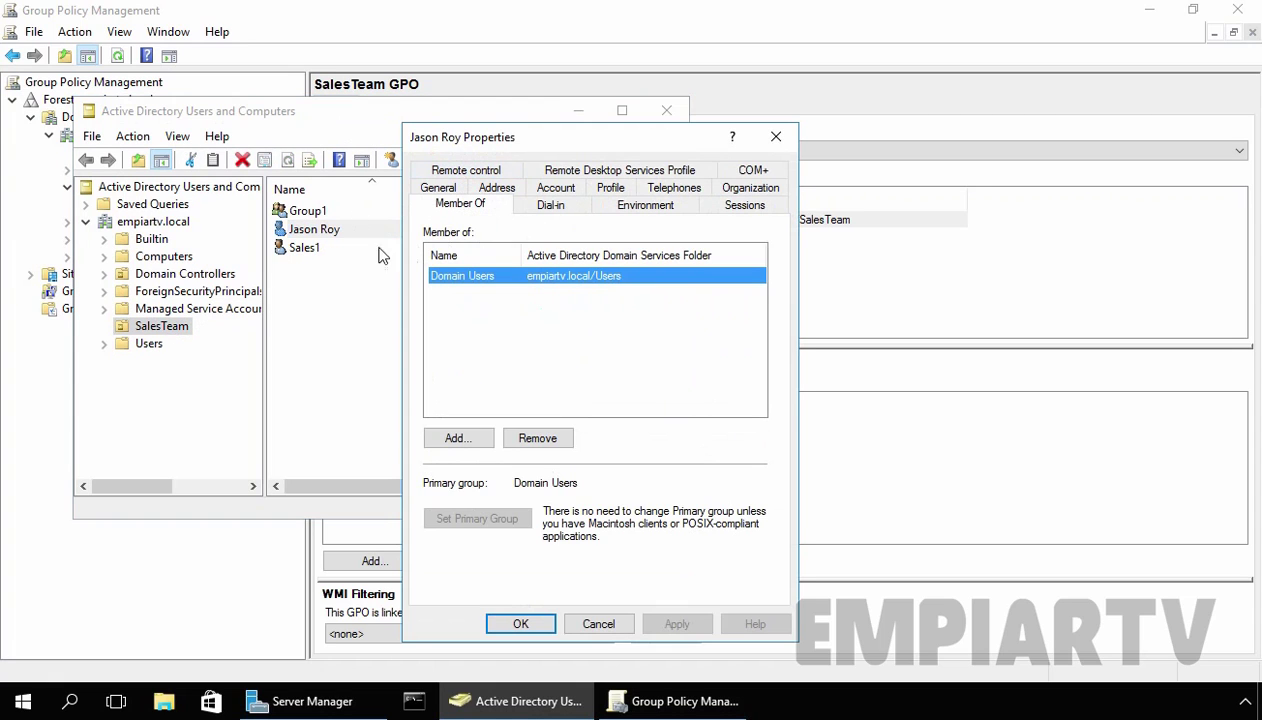
{"action": "left_click", "coordinate": [521, 623]}
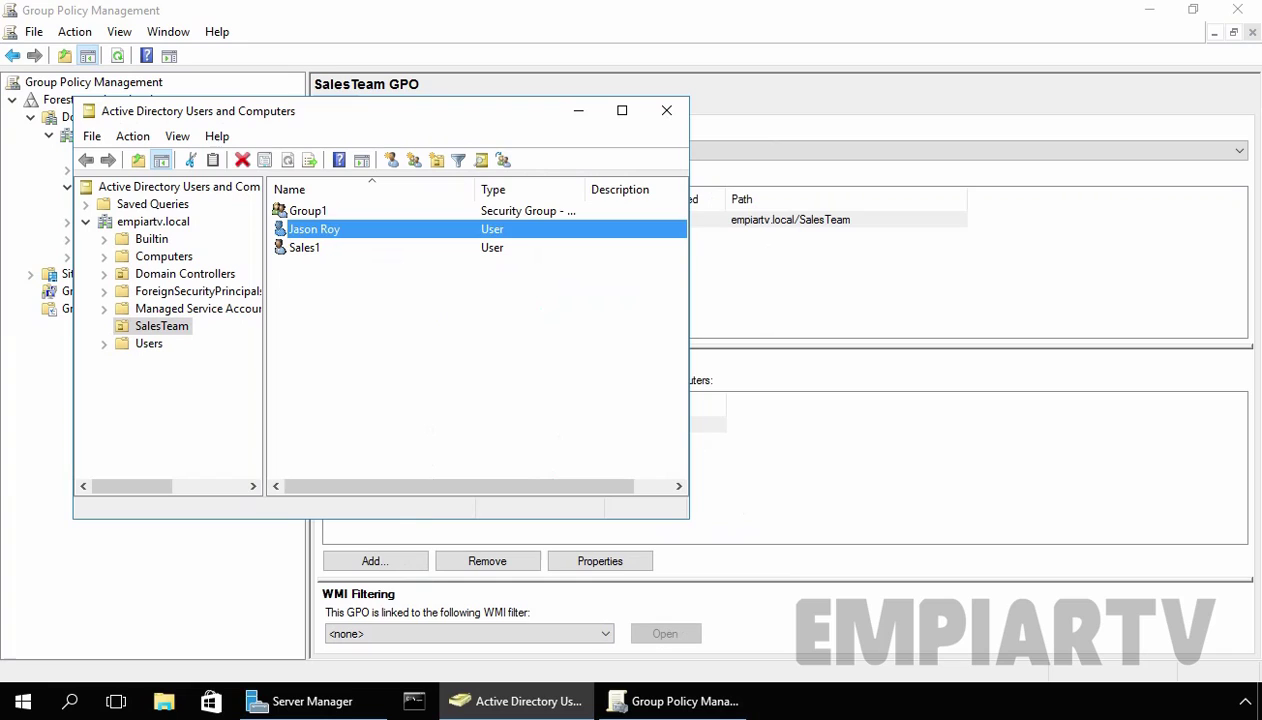
Step: Select Group1 and the user listed below it in the SalesTeam OU
{"action": "left_click", "coordinate": [378, 363]}
{"action": "left_click", "coordinate": [306, 212]}
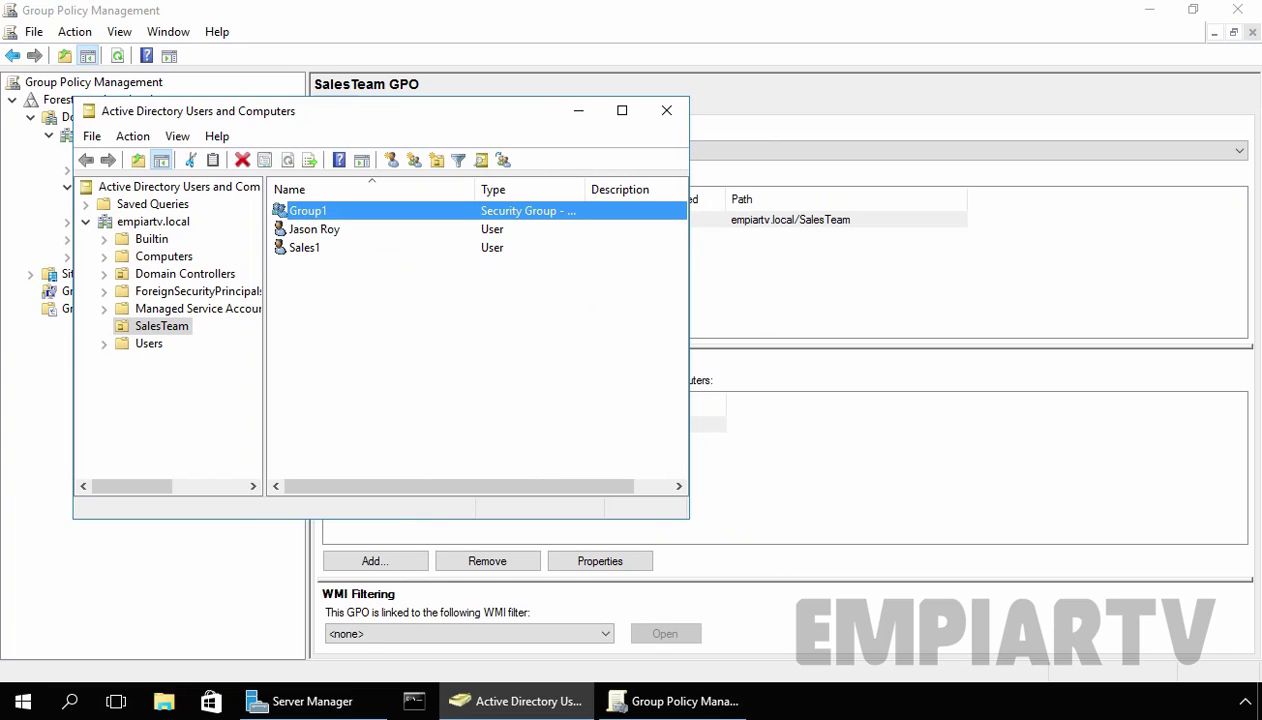
{"action": "left_click", "coordinate": [317, 234]}
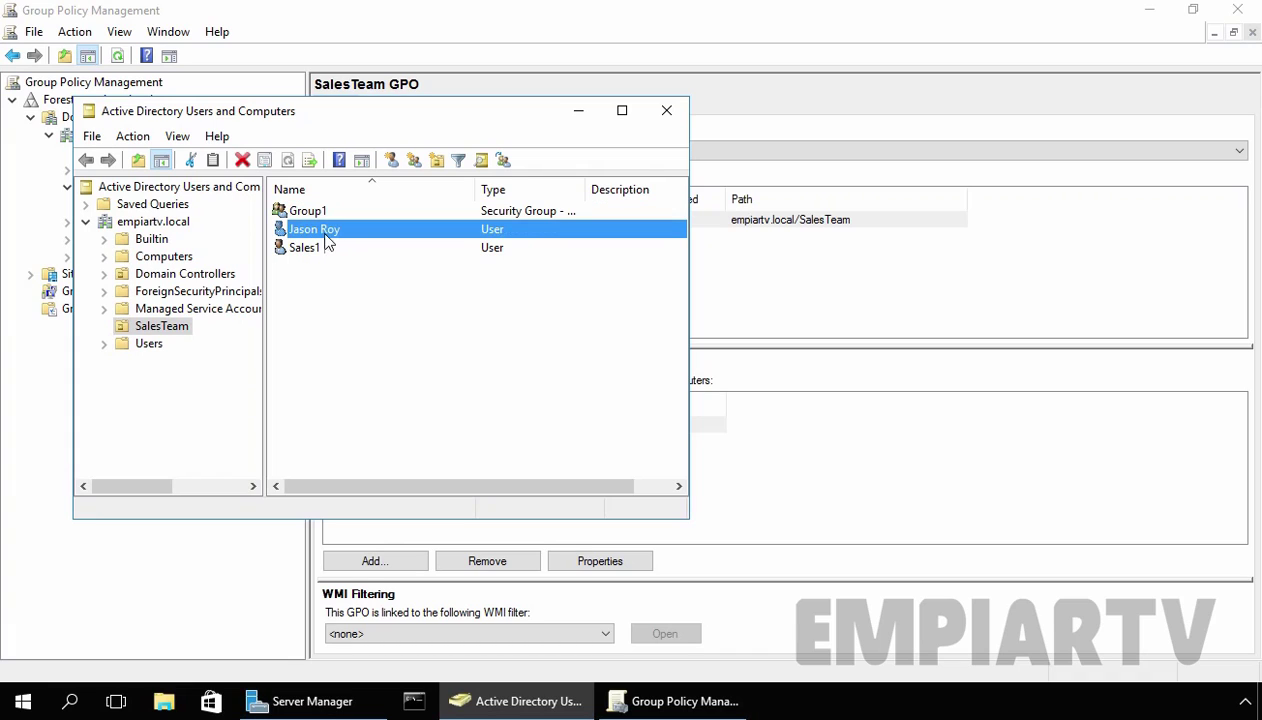
{"action": "left_click", "coordinate": [370, 310]}
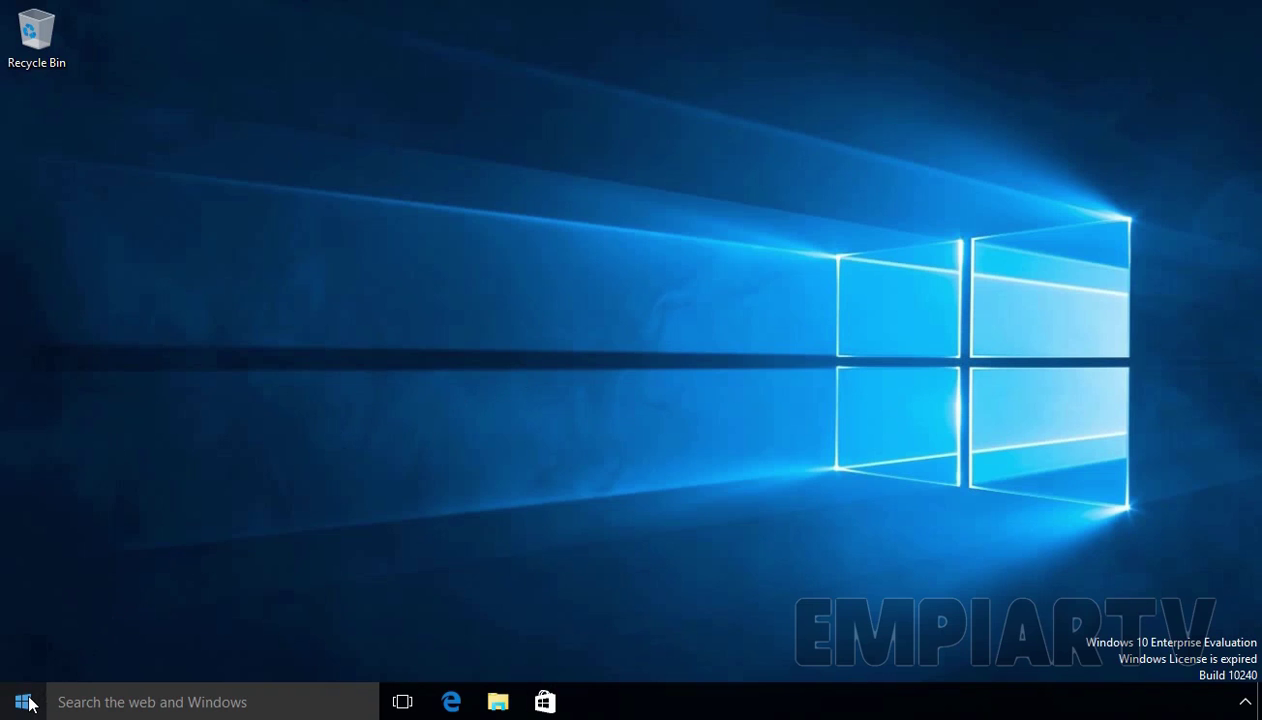
Step: Confirm Control Panel is still blocked by the Restrictions message on the client
{"action": "right_click", "coordinate": [22, 701]}
{"action": "left_click", "coordinate": [110, 566]}
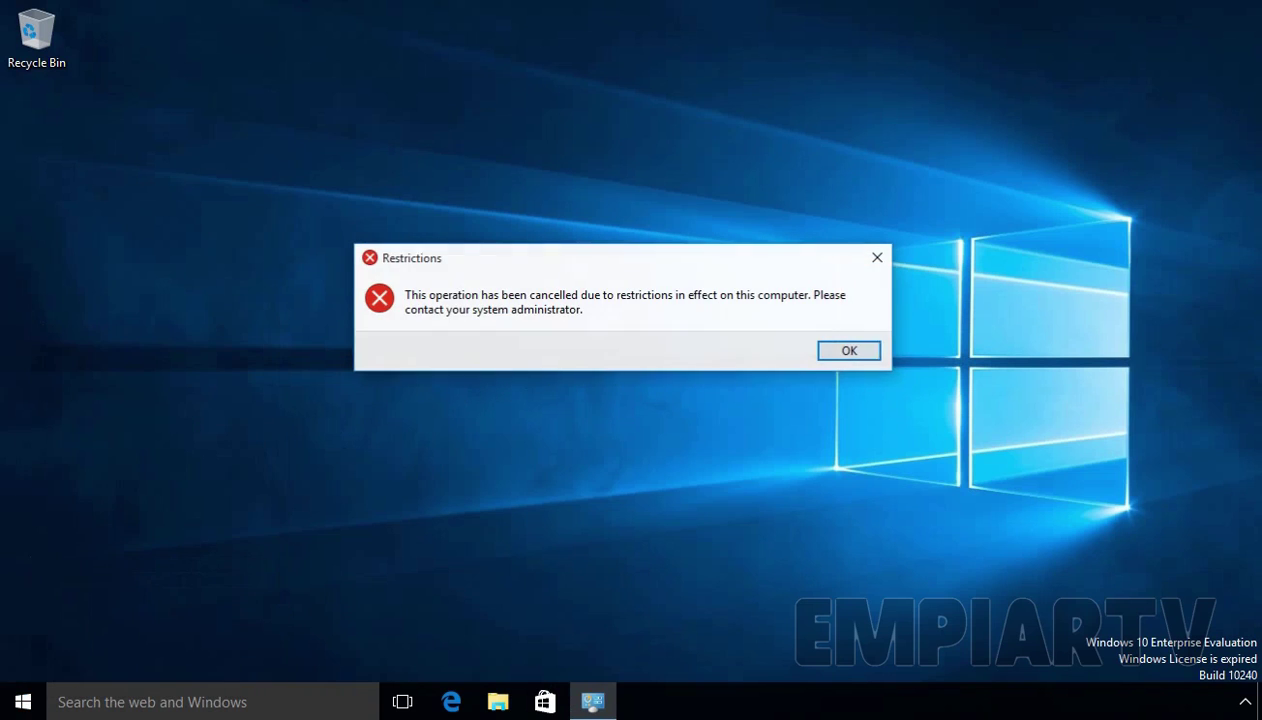
{"action": "left_click", "coordinate": [845, 352]}
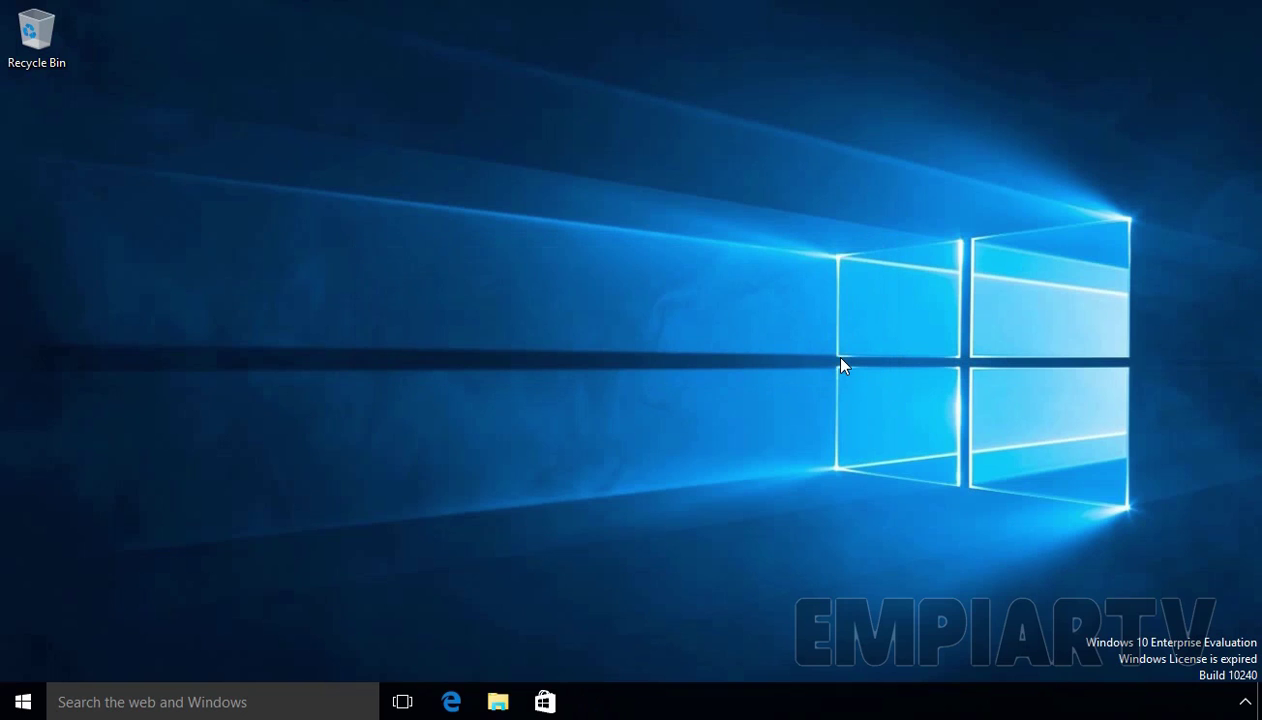
Step: Run gpupdate /force from a command prompt to refresh group policy
{"action": "key", "text": "super+r"}
{"action": "type", "text": "cmd"}
{"action": "key", "text": "Return"}
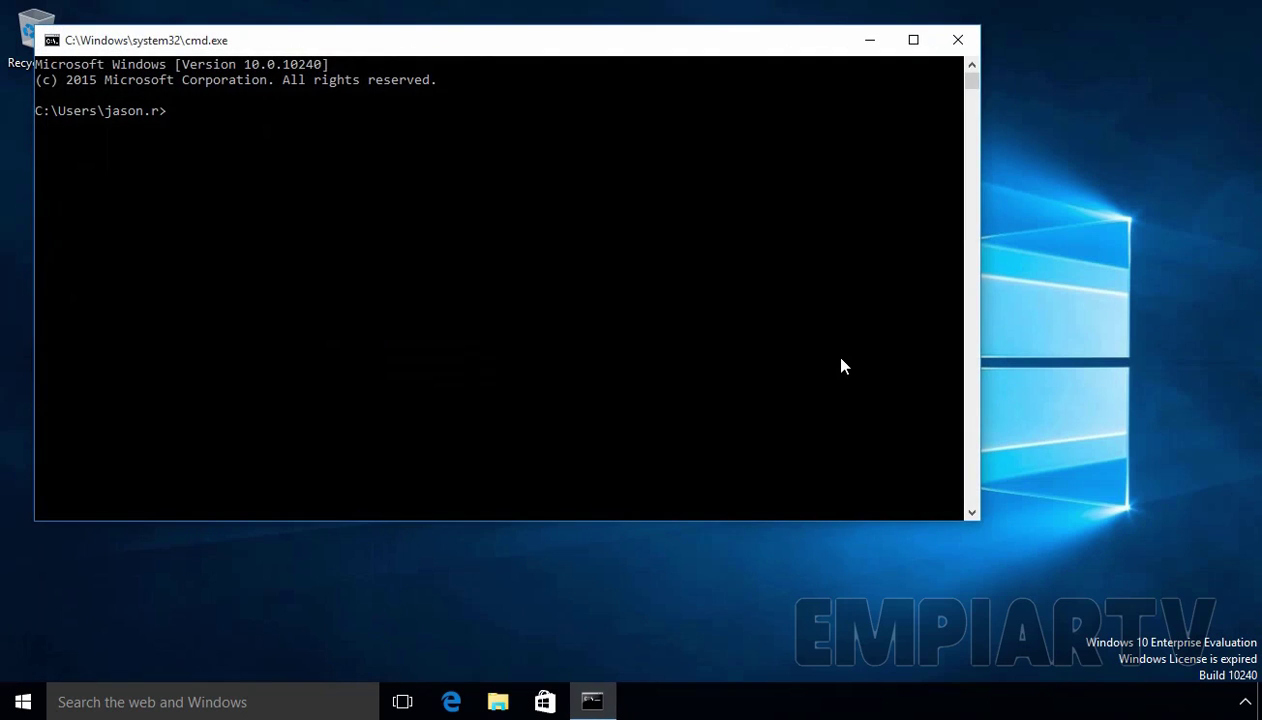
{"action": "type", "text": "gpupdate /force"}
{"action": "key", "text": "Return"}
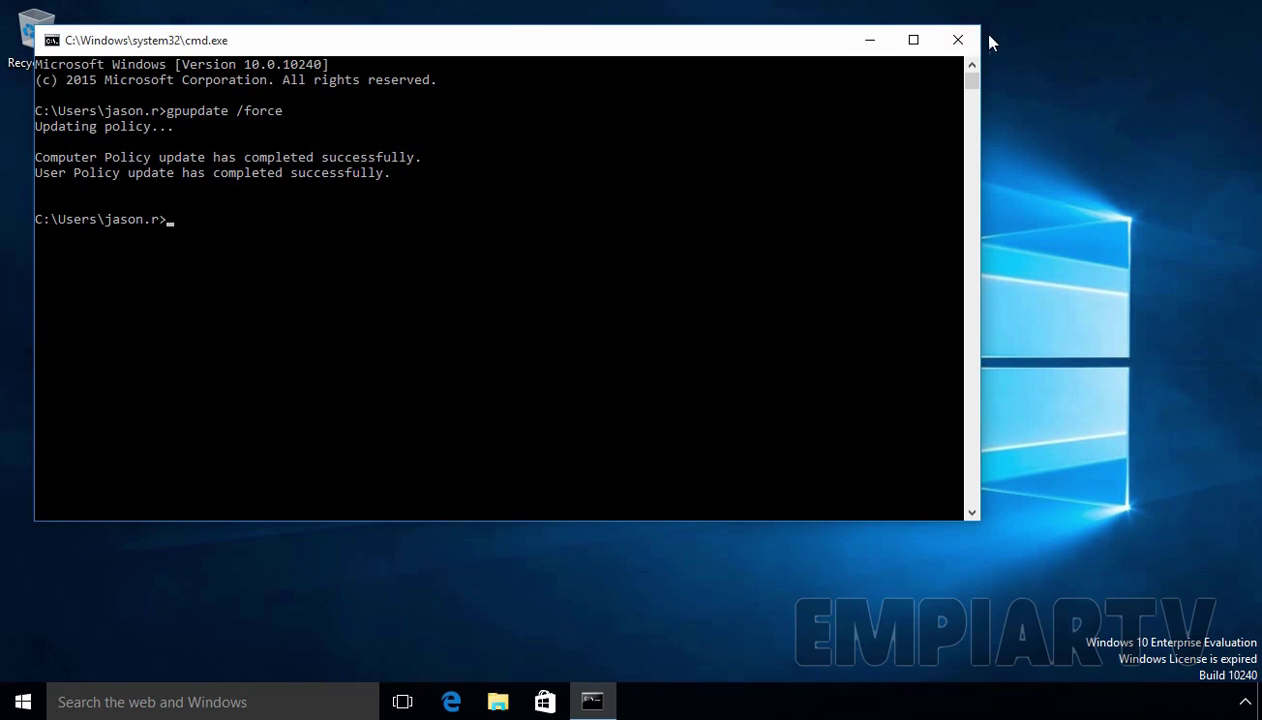
{"action": "left_click", "coordinate": [957, 40]}
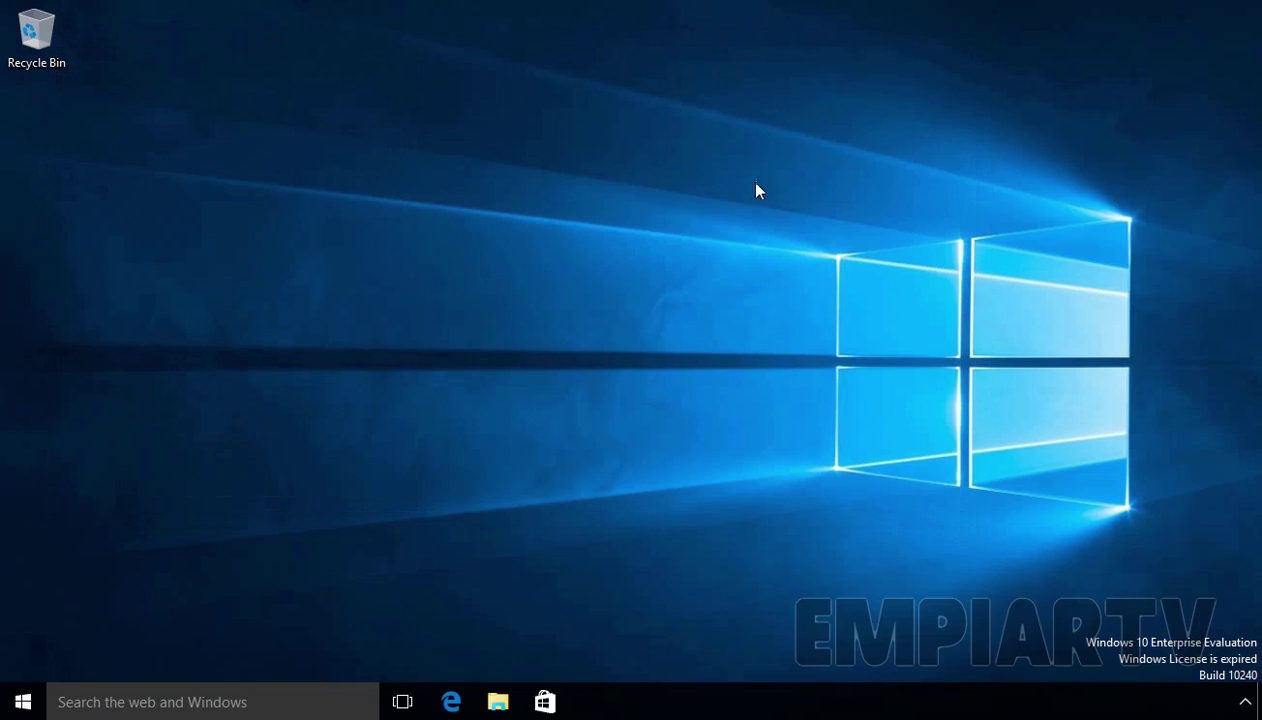
Step: Open Control Panel, now unrestricted, and close it again
{"action": "right_click", "coordinate": [22, 701]}
{"action": "left_click", "coordinate": [133, 567]}
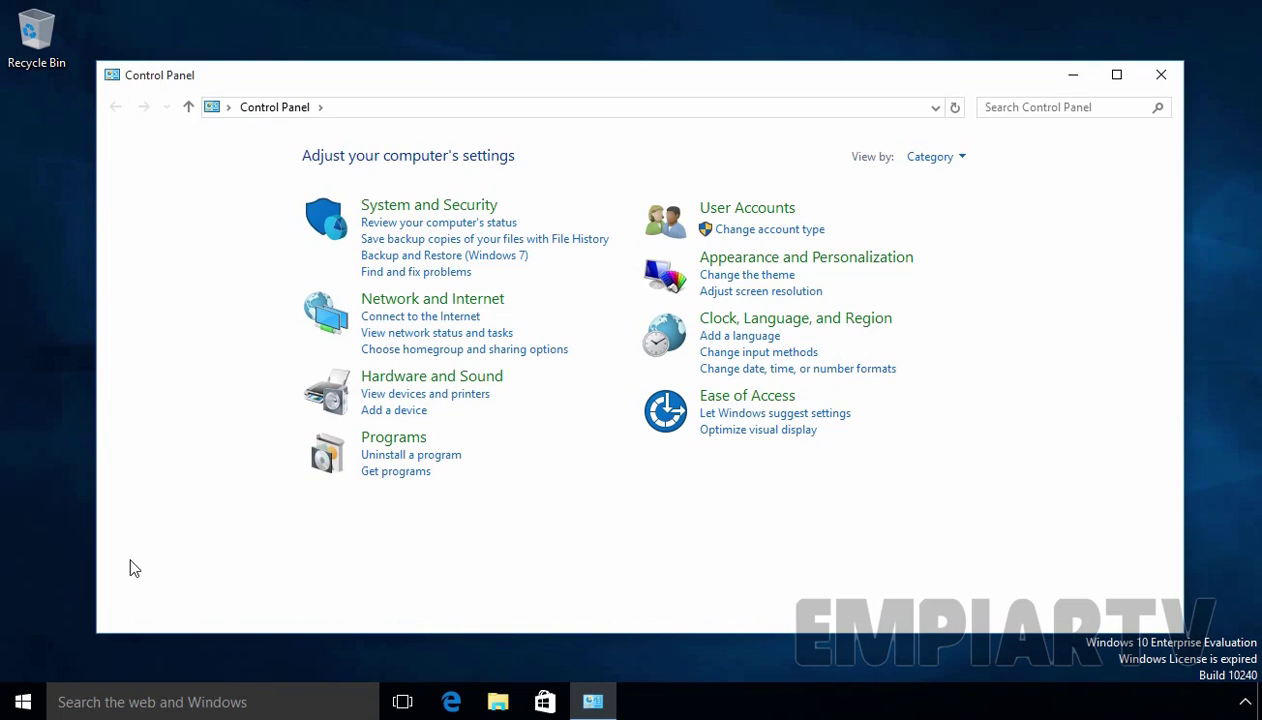
{"action": "key", "text": "alt+F4"}
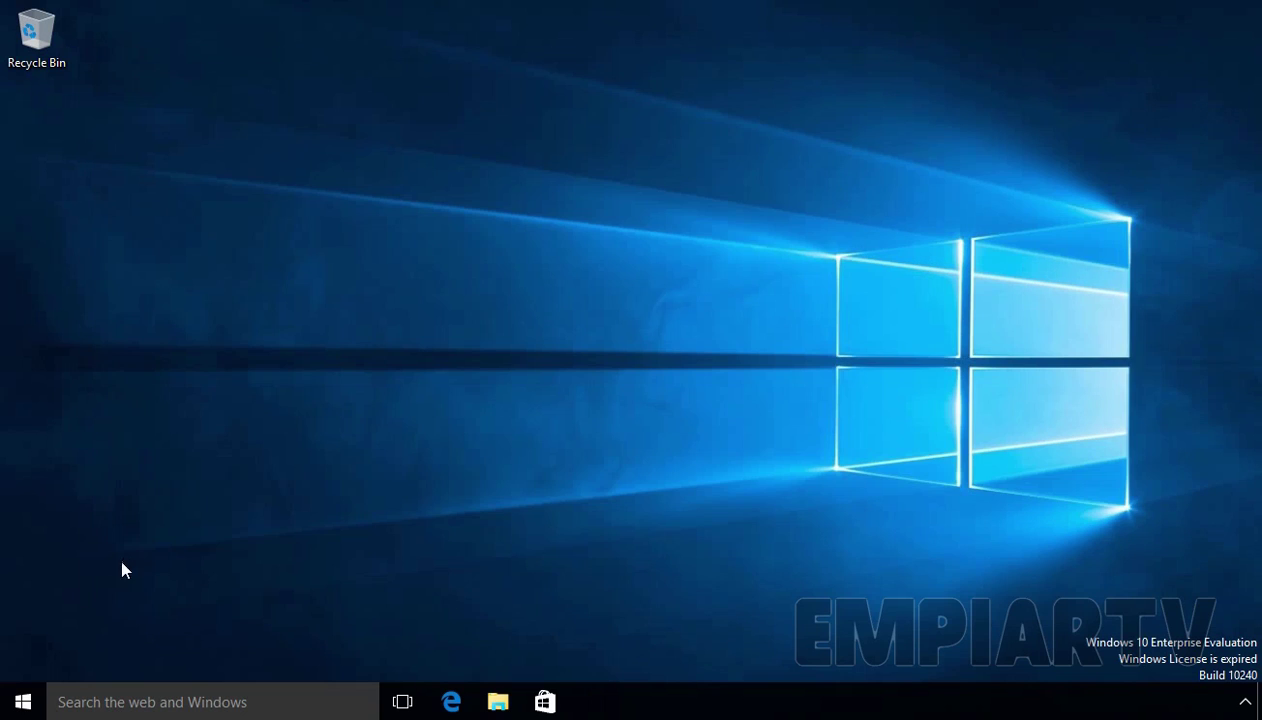
{"action": "key", "text": "super+x"}
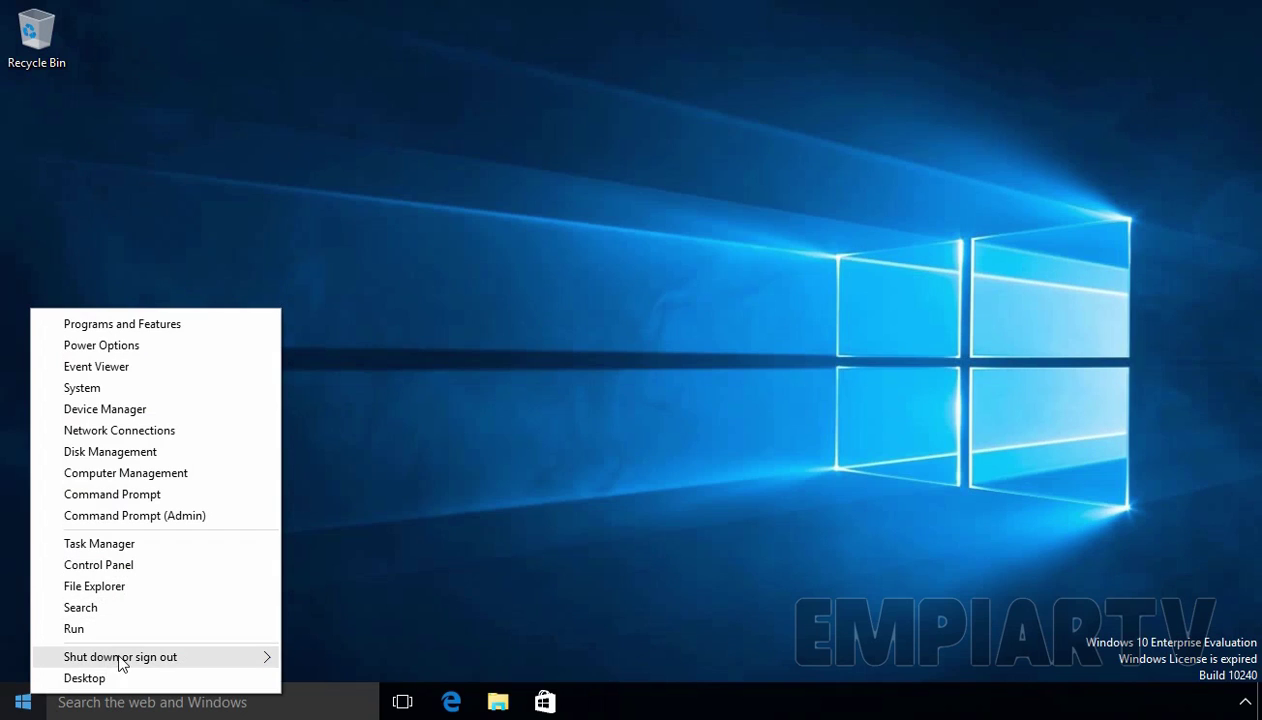
Step: Sign out and sign in as the Sales1 domain account with its password
{"action": "mouse_move", "coordinate": [121, 656]}
{"action": "left_click", "coordinate": [325, 655]}
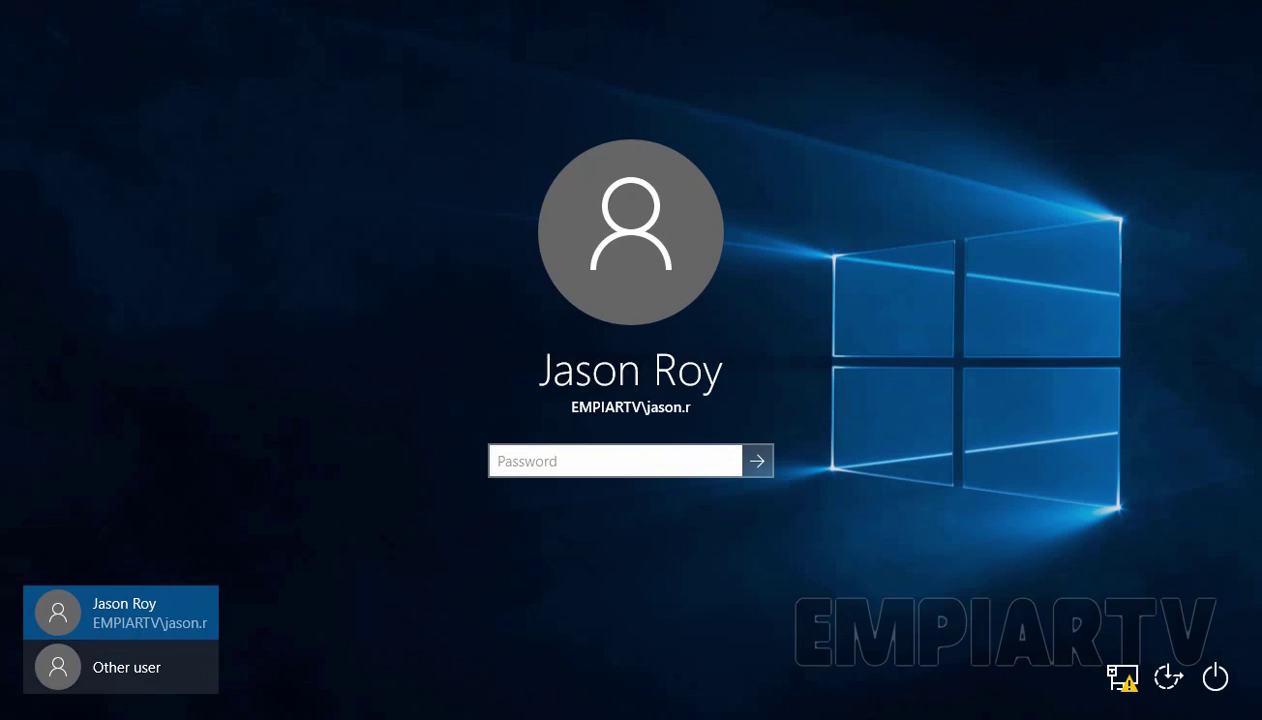
{"action": "left_click", "coordinate": [120, 667]}
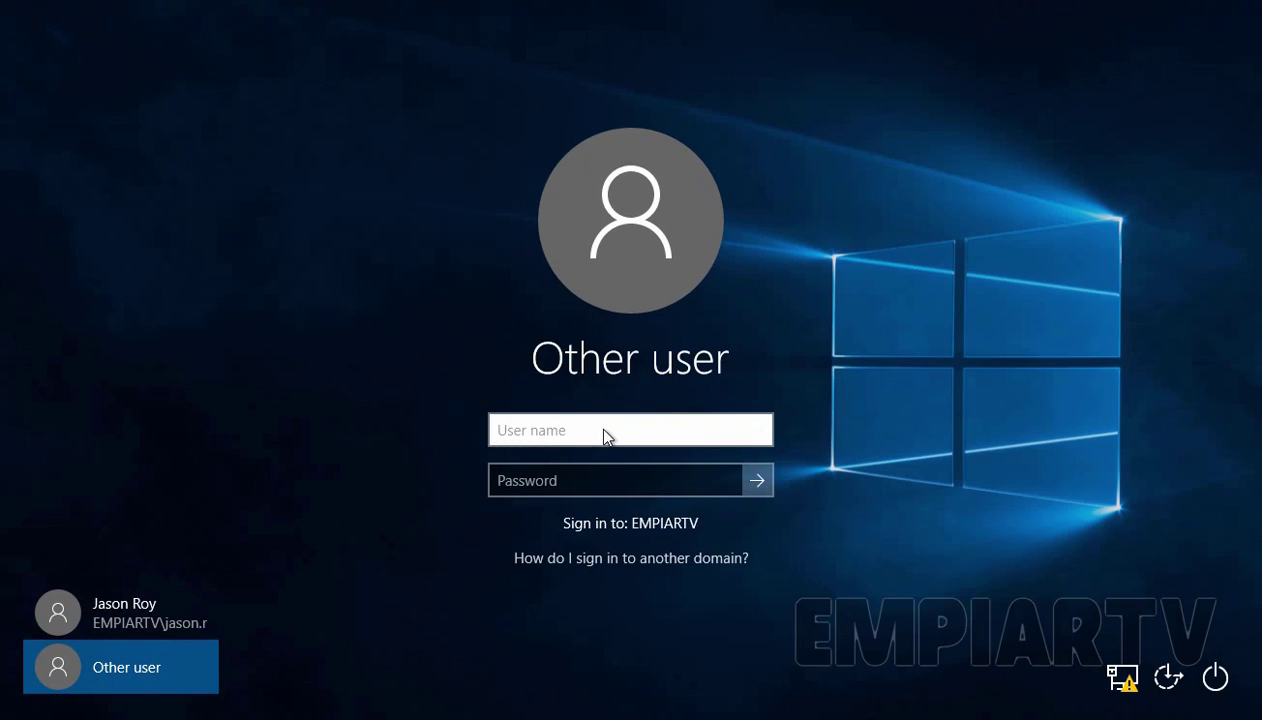
{"action": "type", "text": "s1"}
{"action": "key", "text": "Tab"}
{"action": "type", "text": "Pa$$w0rd"}
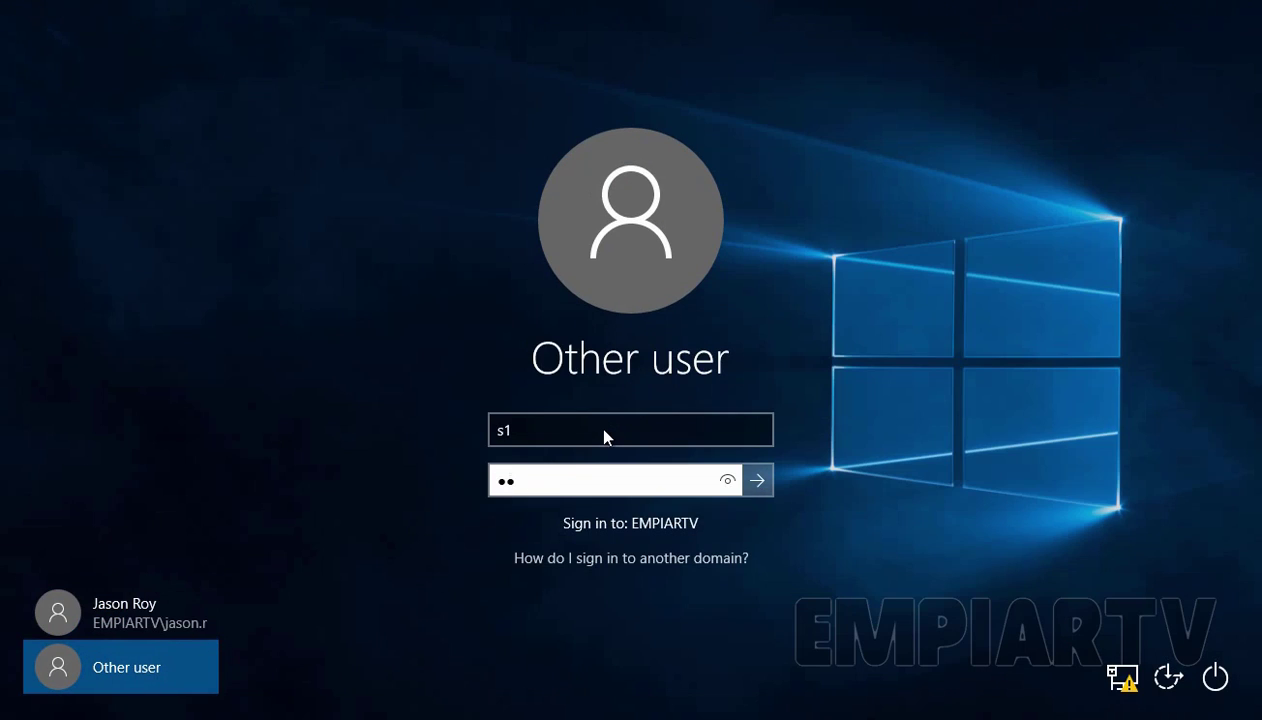
{"action": "key", "text": "Return"}
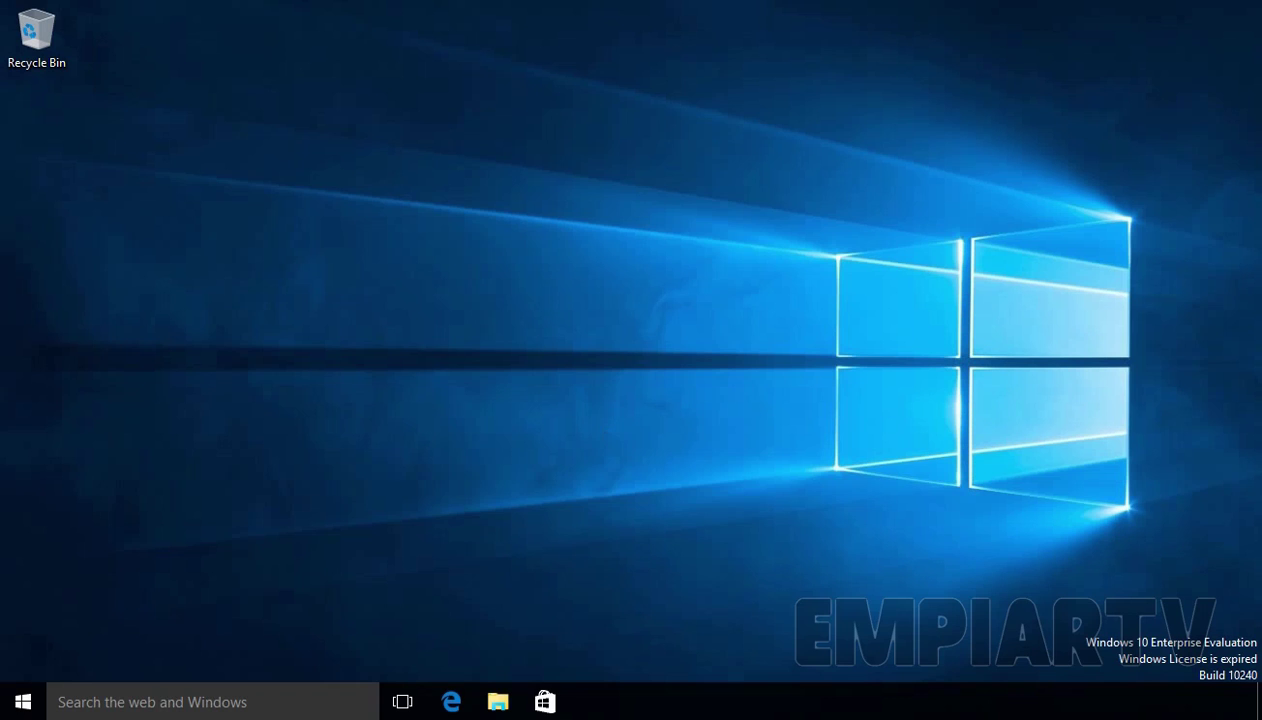
{"action": "key", "text": "super"}
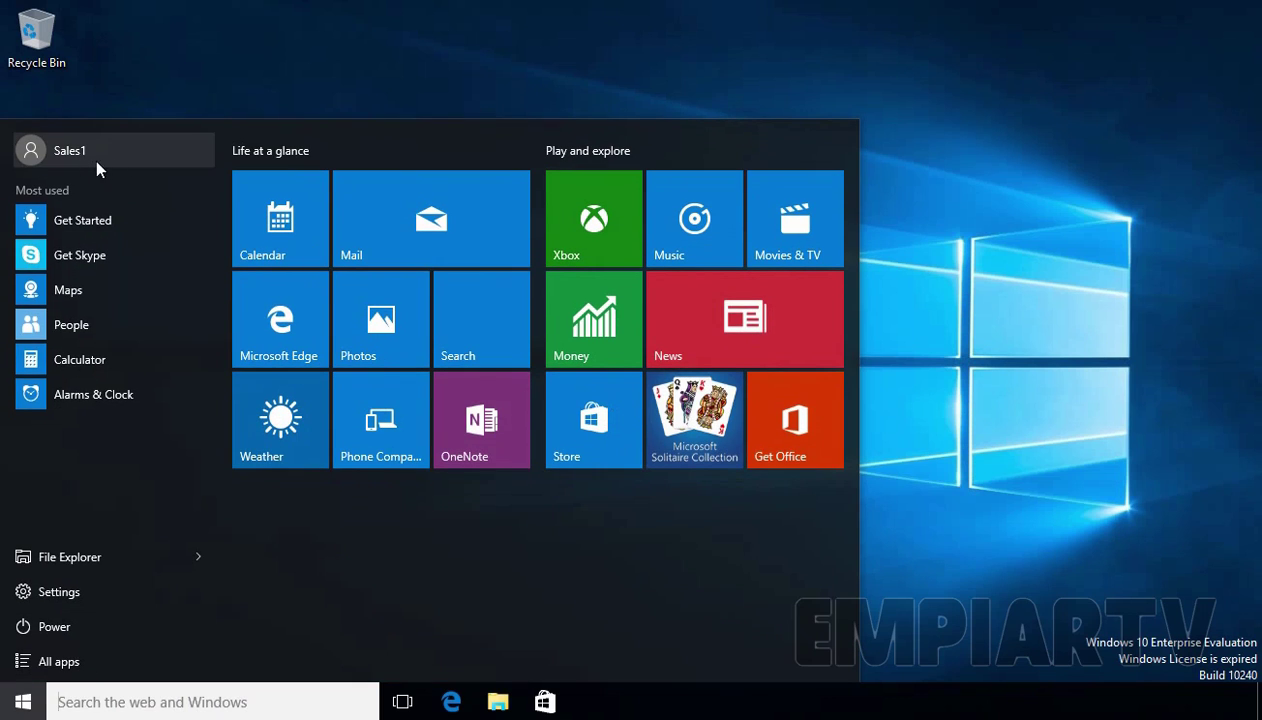
Step: As Sales1, try opening Control Panel from the Start context menu and get the Restrictions error
{"action": "left_click", "coordinate": [1095, 392]}
{"action": "right_click", "coordinate": [22, 701]}
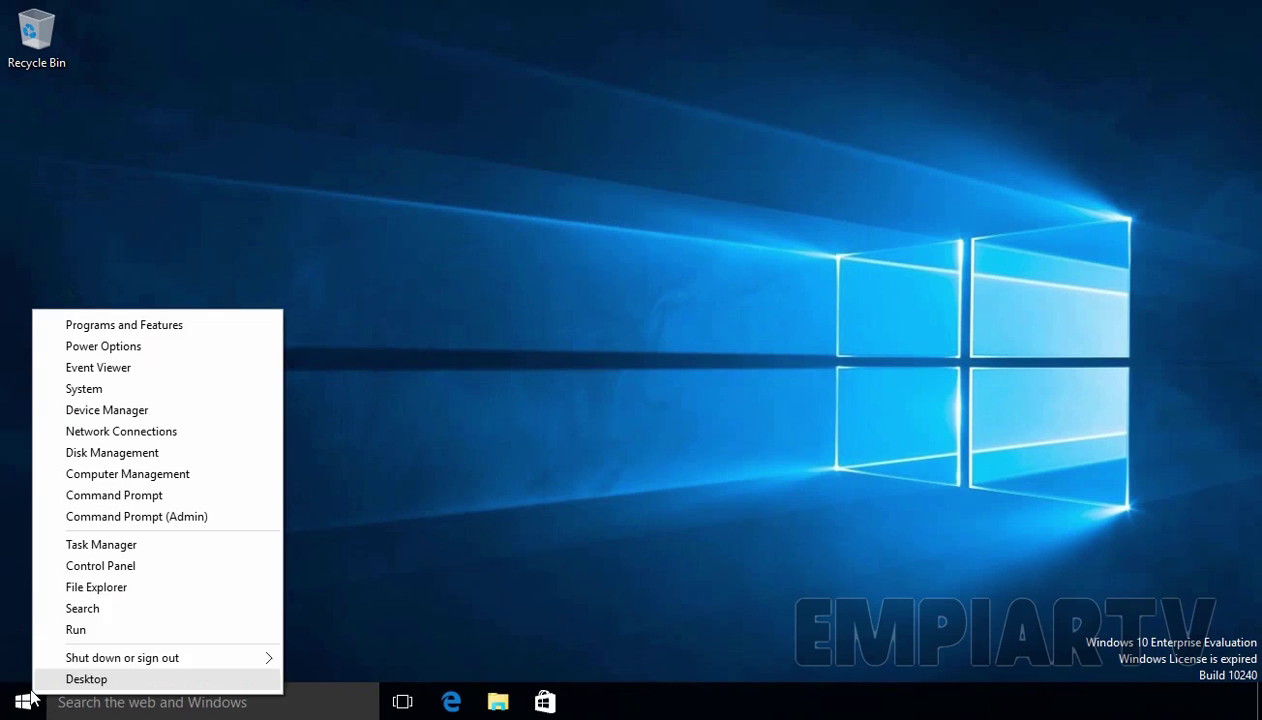
{"action": "left_click", "coordinate": [137, 567]}
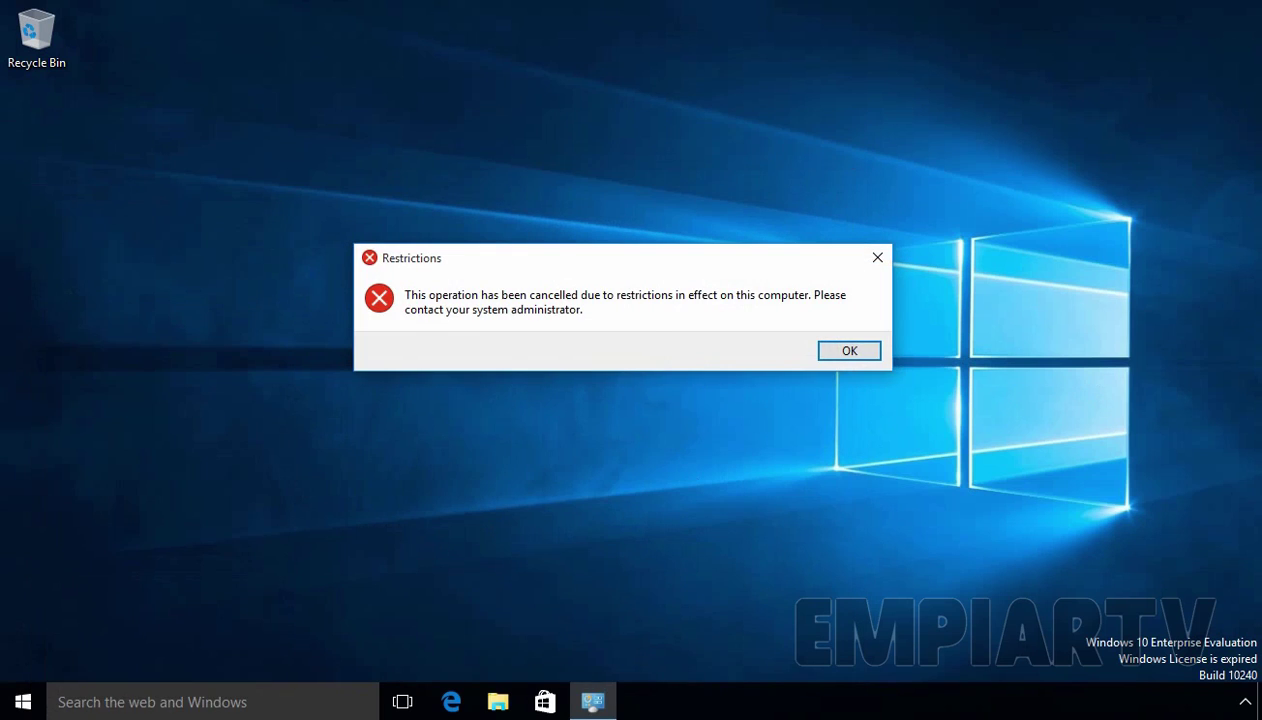